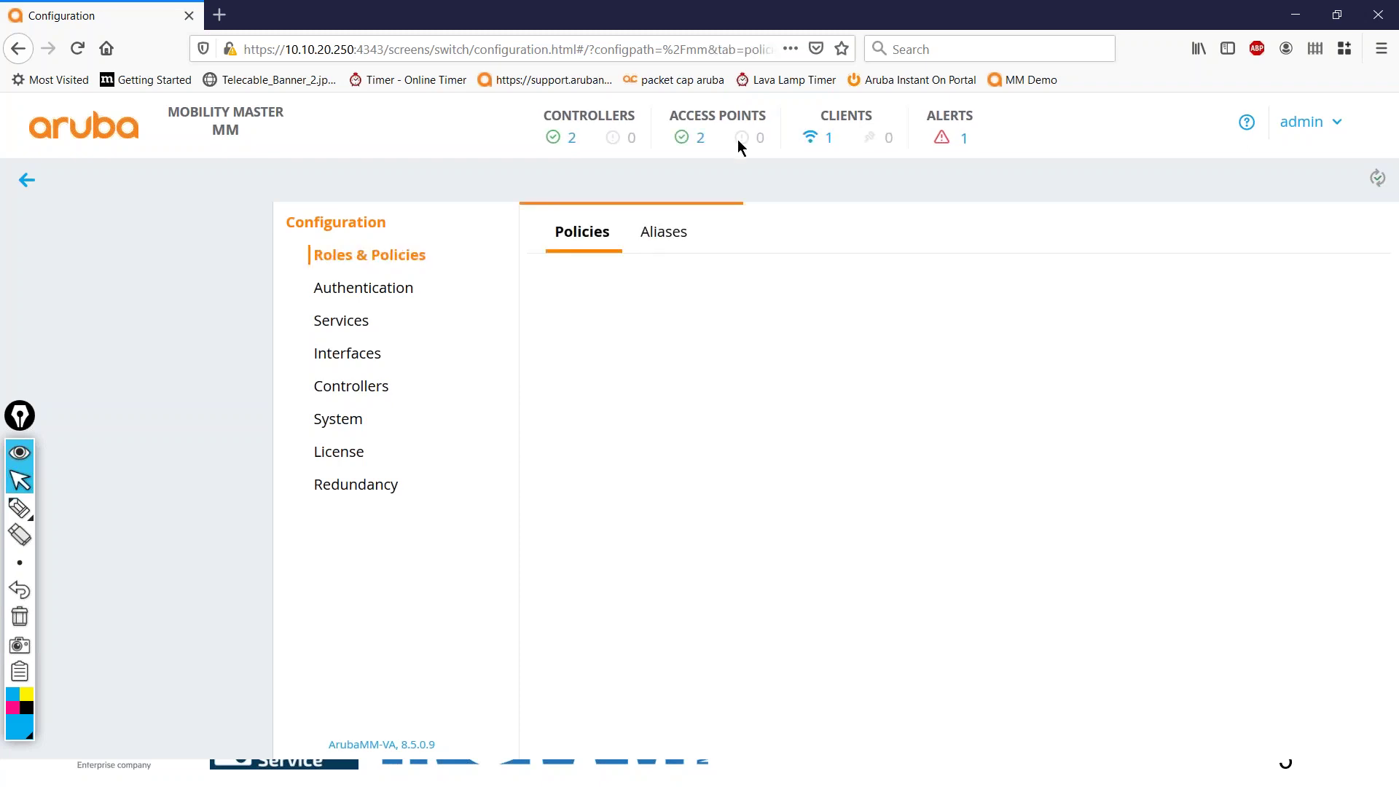
Outline MC1 and MC5 with the pen, mark the Disney node, circle the Mobility Master heading, and clear all annotations.
{"action": "left_click", "coordinate": [20, 507]}
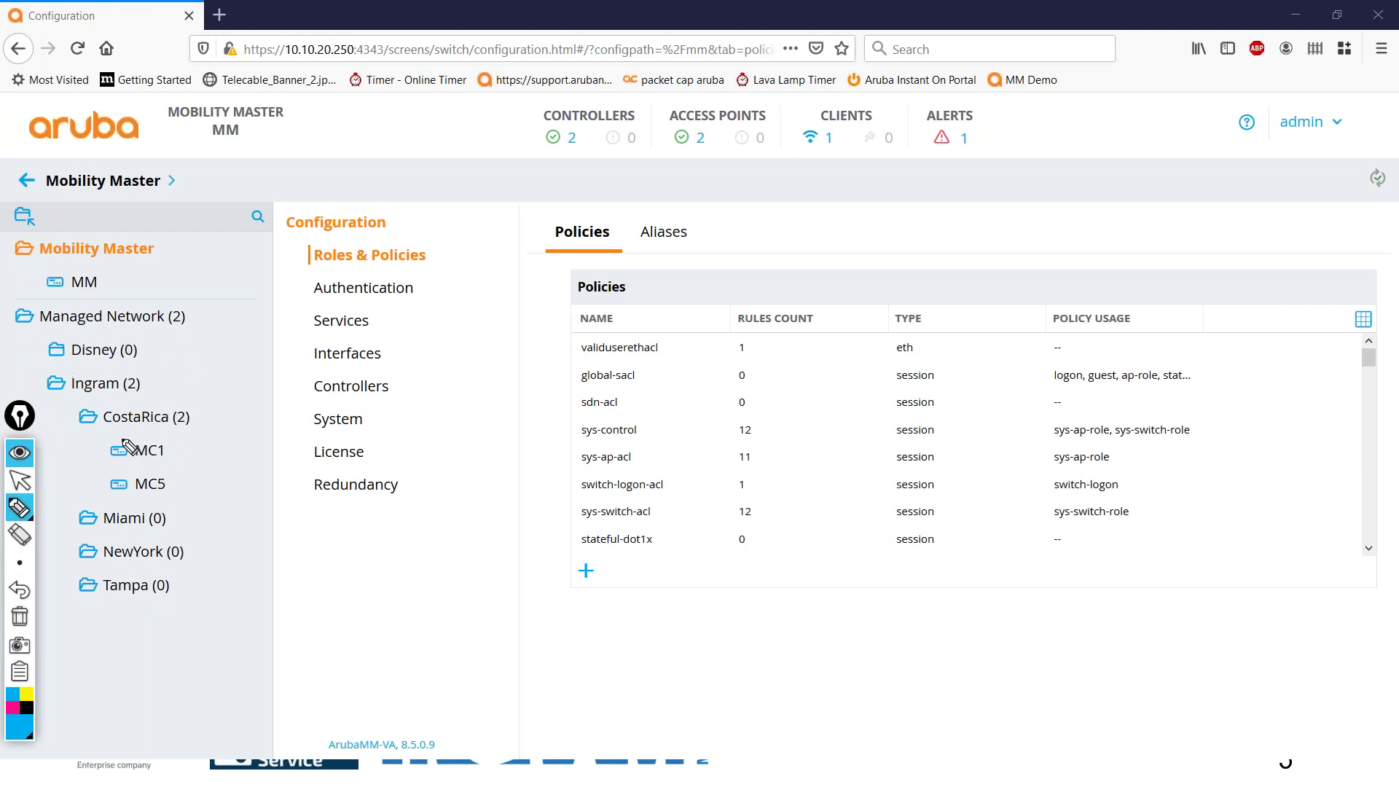
{"action": "mouse_move", "coordinate": [98, 460]}
{"action": "left_mouse_down"}
{"action": "mouse_move", "coordinate": [146, 467]}
{"action": "mouse_move", "coordinate": [179, 446]}
{"action": "mouse_move", "coordinate": [102, 438]}
{"action": "mouse_move", "coordinate": [97, 474]}
{"action": "mouse_move", "coordinate": [186, 495]}
{"action": "mouse_move", "coordinate": [98, 500]}
{"action": "left_mouse_up"}
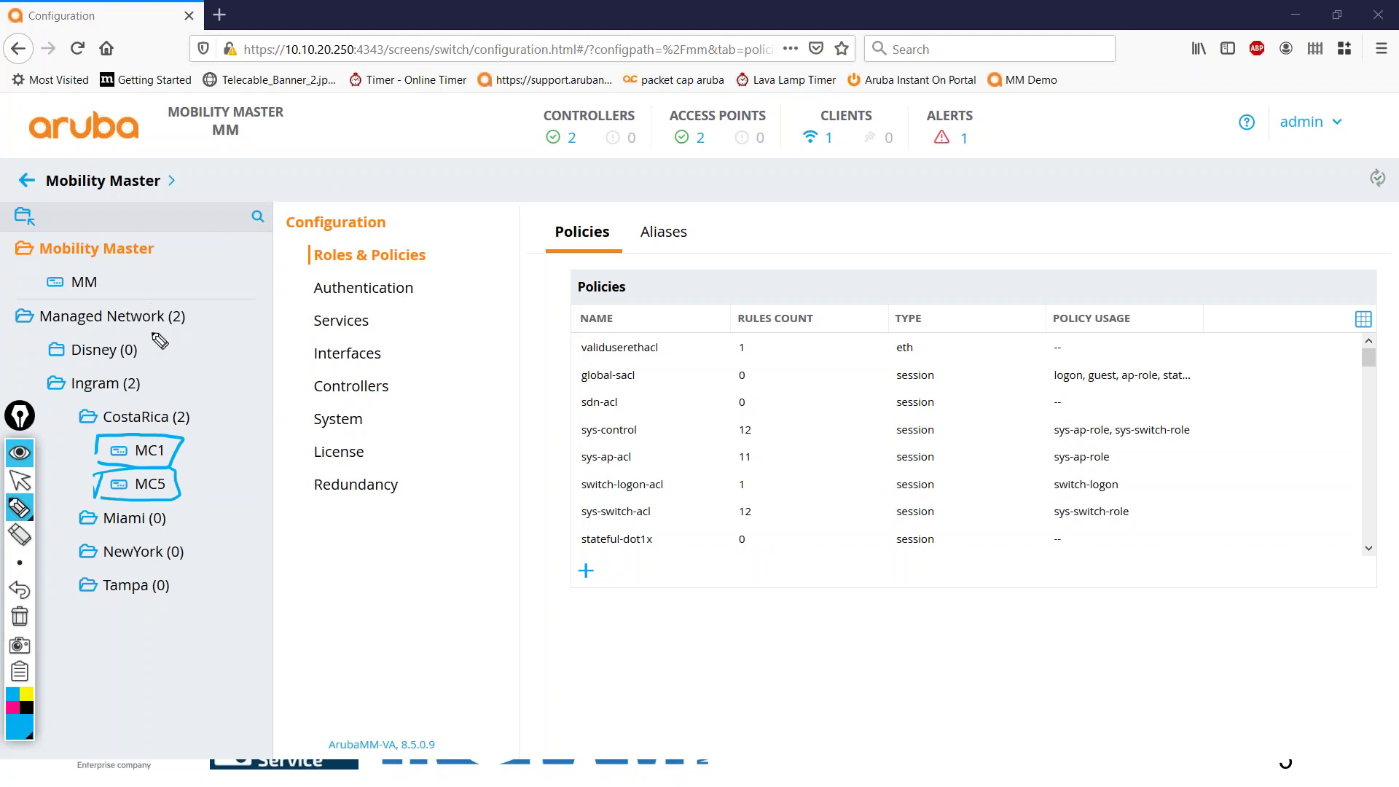
{"action": "left_click_drag", "start_coordinate": [160, 335], "coordinate": [171, 362]}
{"action": "mouse_move", "coordinate": [61, 149]}
{"action": "left_mouse_down"}
{"action": "mouse_move", "coordinate": [8, 184]}
{"action": "mouse_move", "coordinate": [182, 180]}
{"action": "left_mouse_up"}
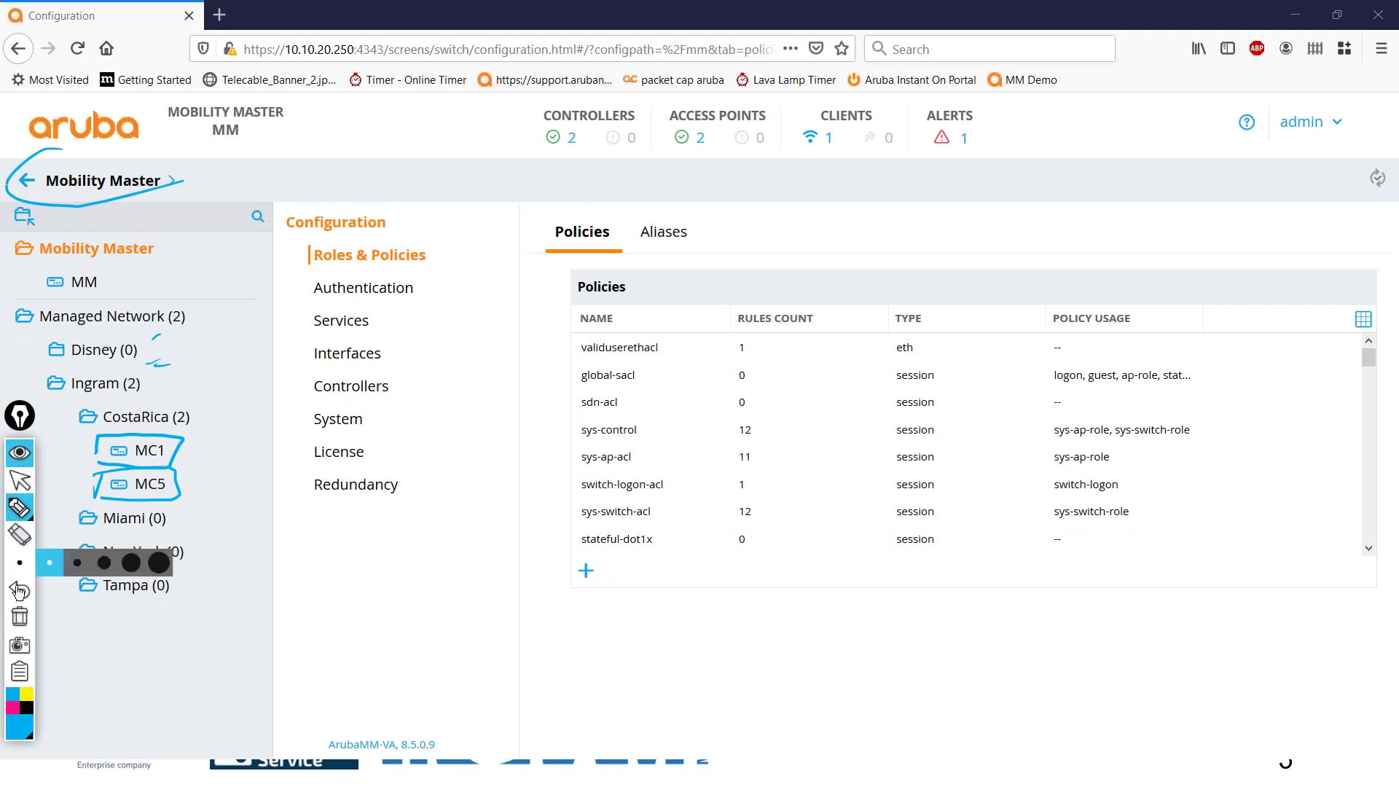
{"action": "left_click", "coordinate": [20, 617]}
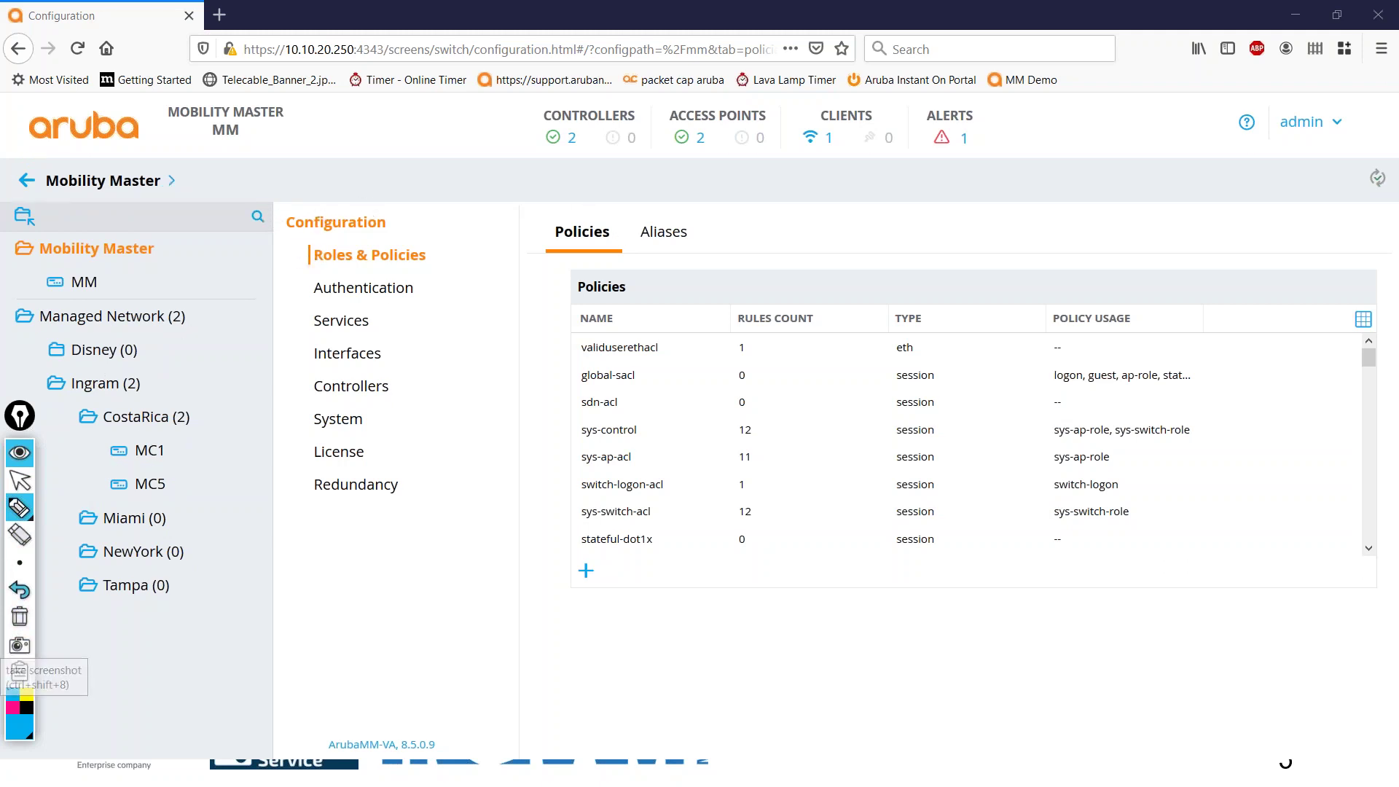
Add an AP group named ingram-apgroup at the Ingram node of the managed network.
{"action": "left_click", "coordinate": [32, 479]}
{"action": "left_click", "coordinate": [128, 386]}
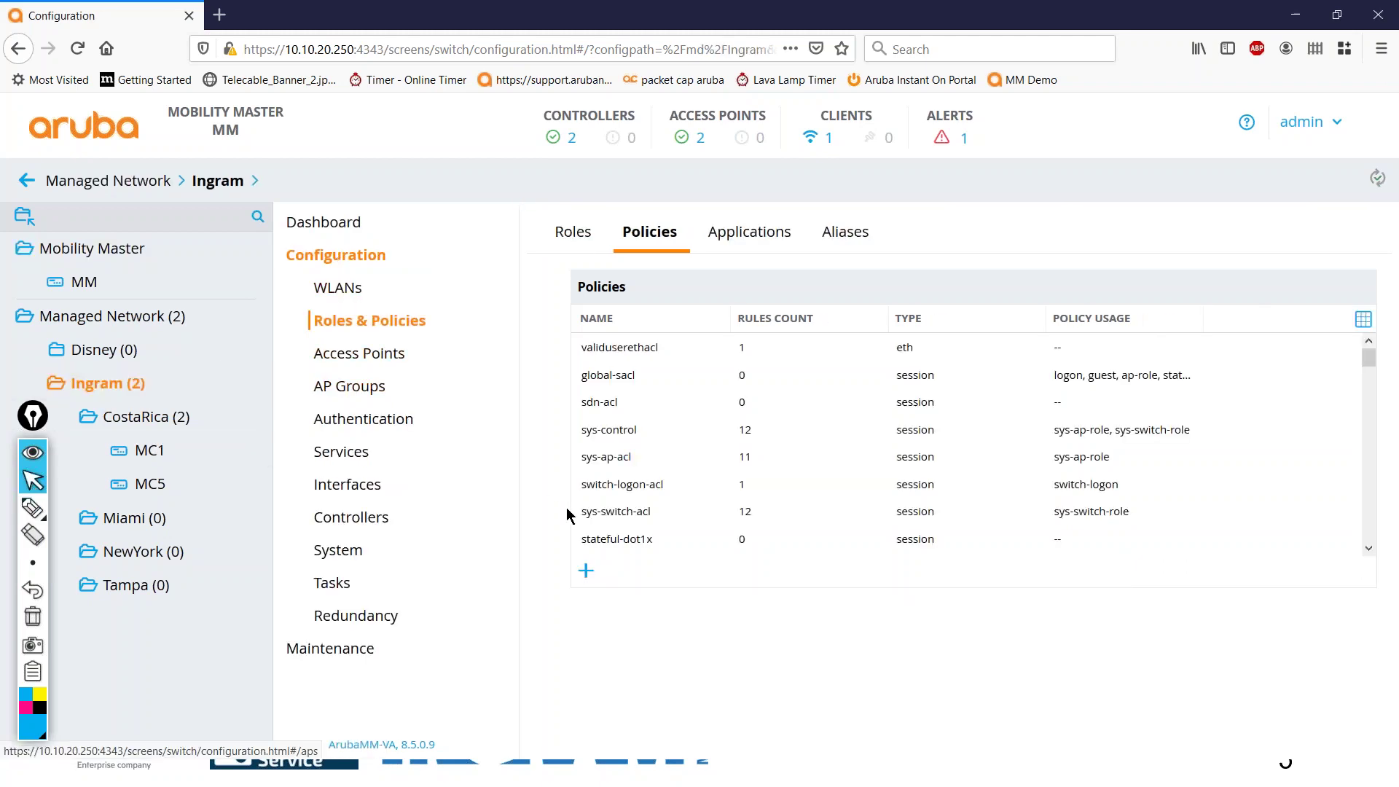
{"action": "left_click", "coordinate": [346, 290]}
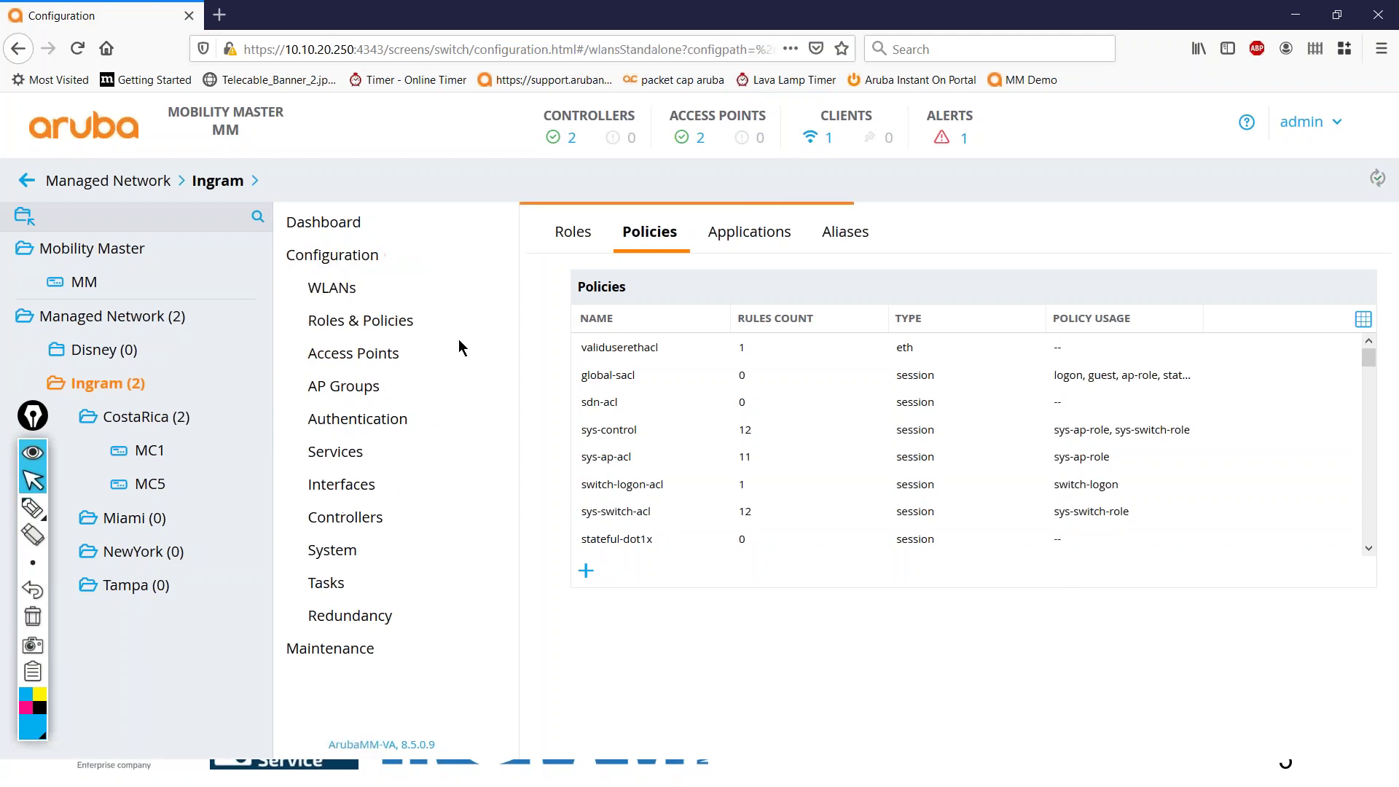
{"action": "left_click", "coordinate": [356, 384]}
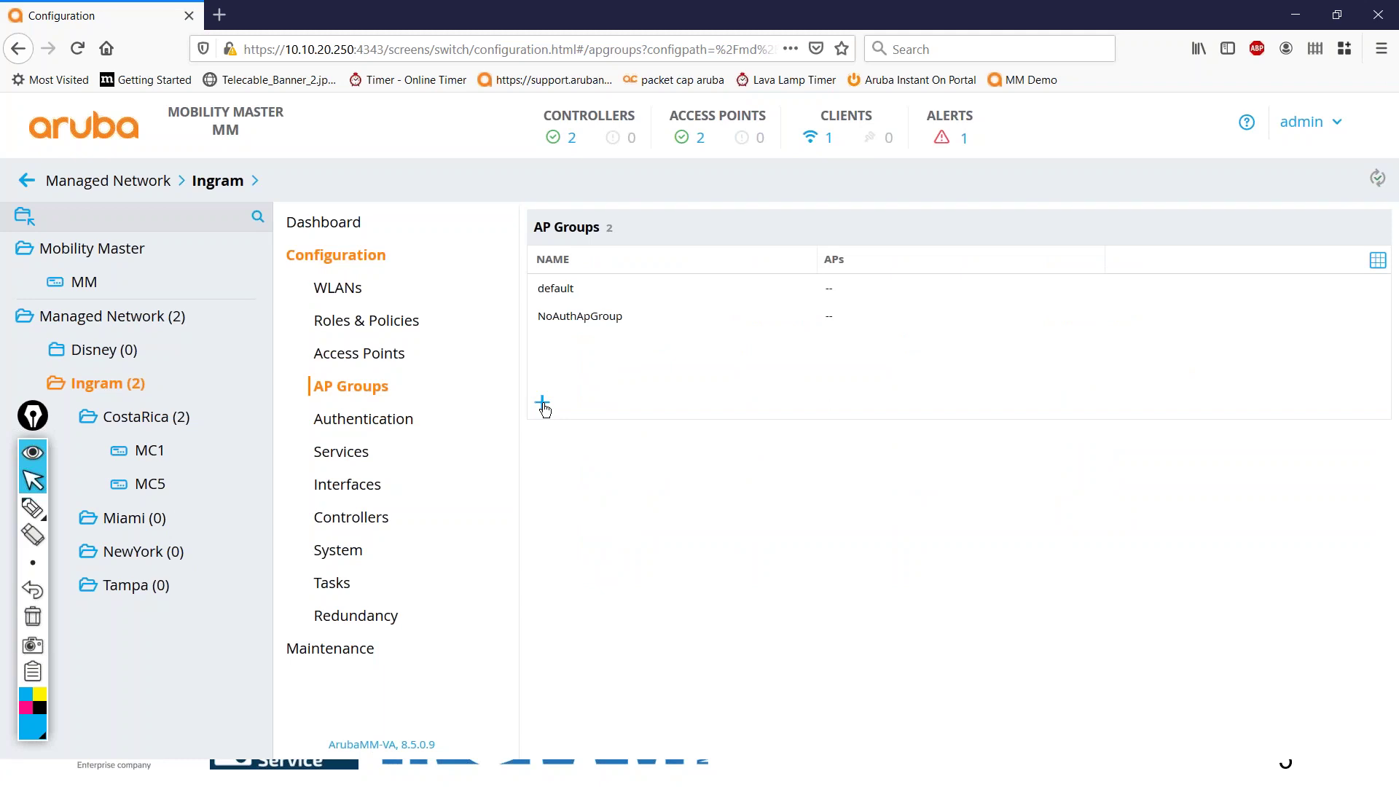
{"action": "left_click", "coordinate": [543, 402]}
{"action": "type", "text": "ingram-apgroup"}
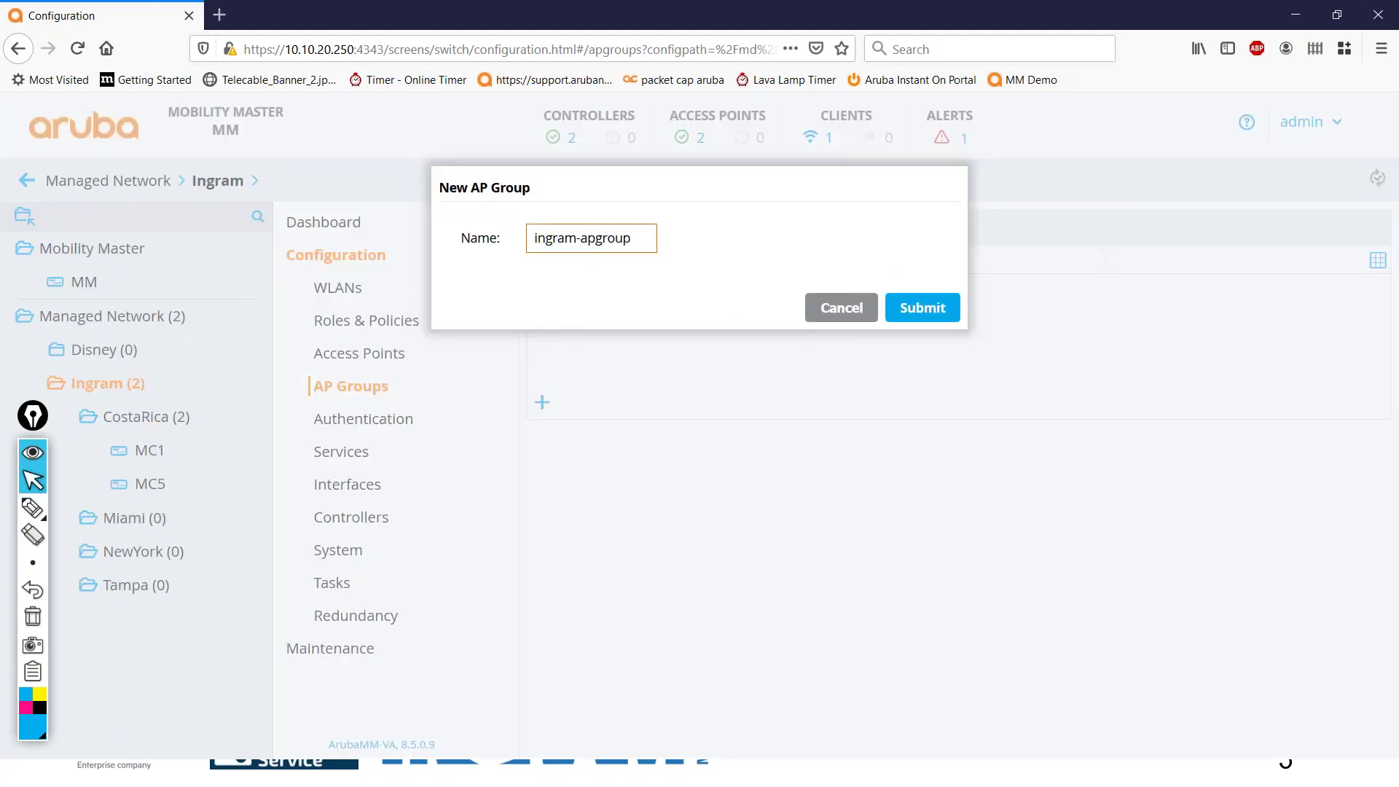
{"action": "left_click", "coordinate": [924, 314]}
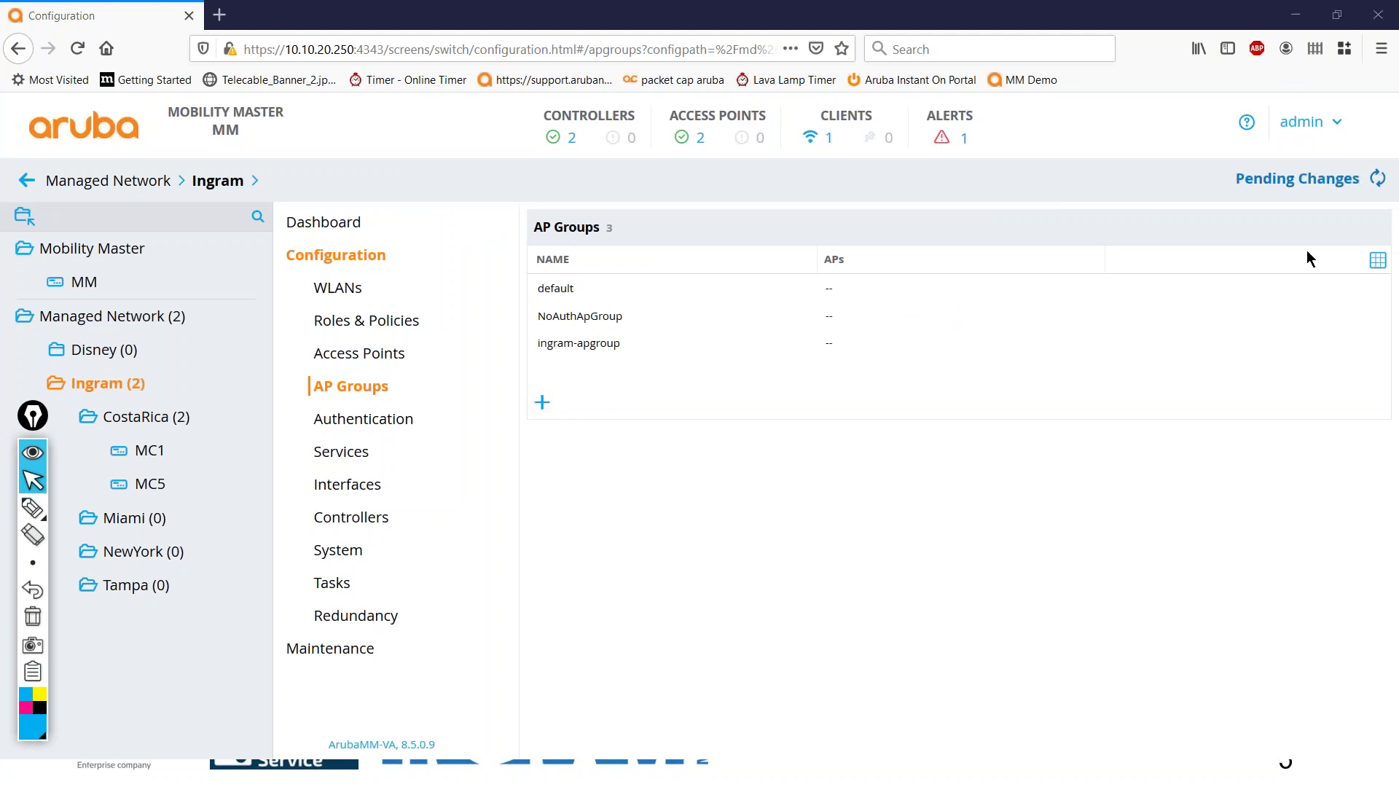
Deploy the pending changes for the Ingram node and close the deployment status.
{"action": "left_click", "coordinate": [1291, 188]}
{"action": "left_click", "coordinate": [997, 349]}
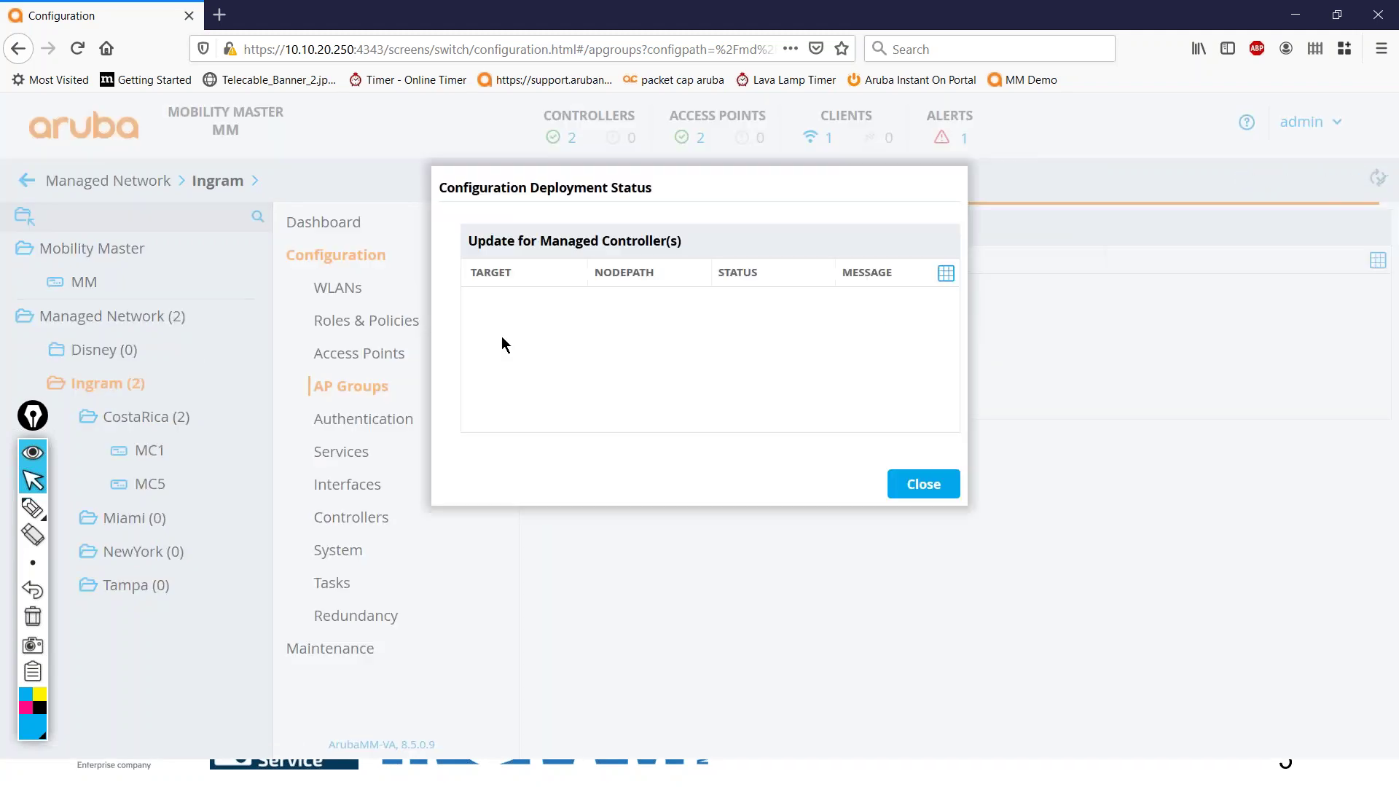
{"action": "left_click", "coordinate": [900, 487]}
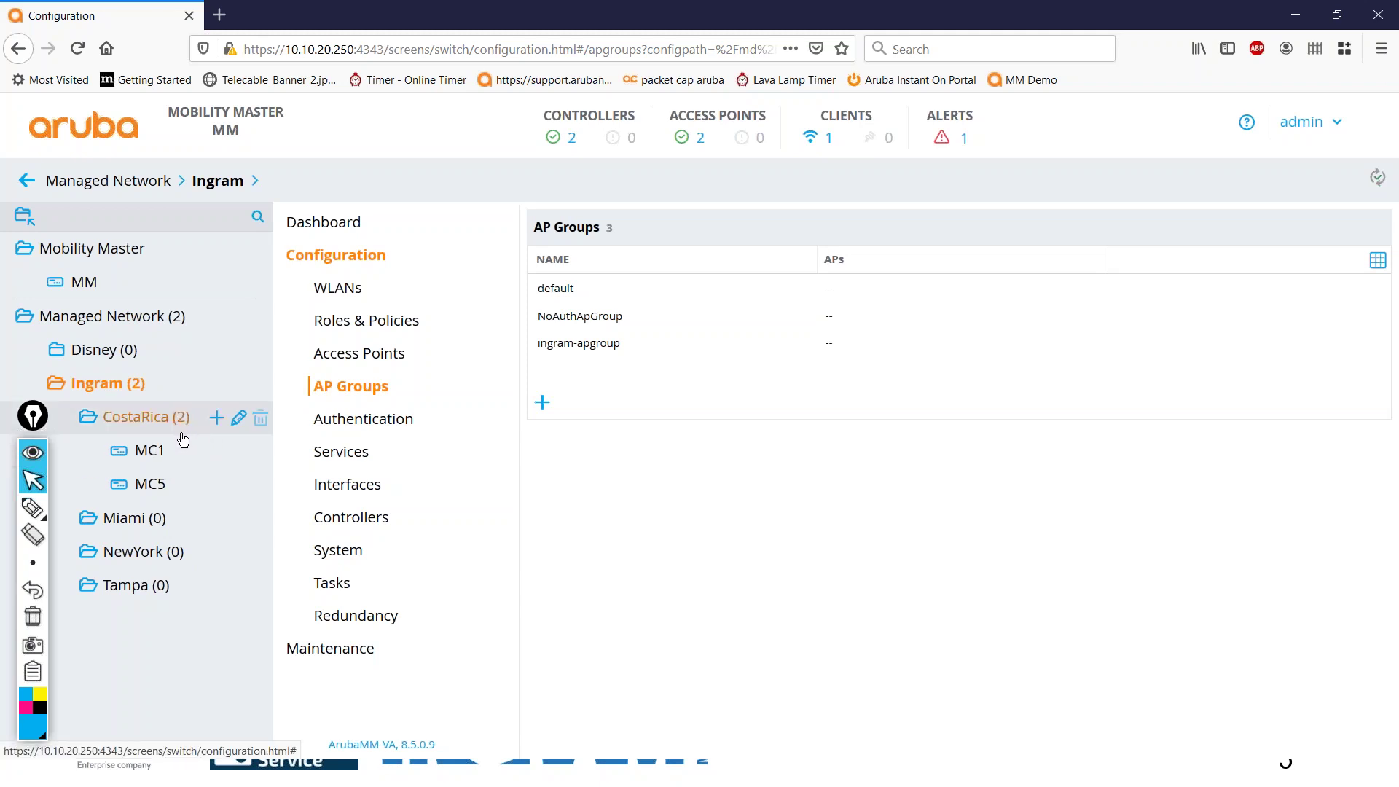
Handwrite "ZTP" in magenta over the AP Groups heading and underline it.
{"action": "left_click", "coordinate": [42, 511]}
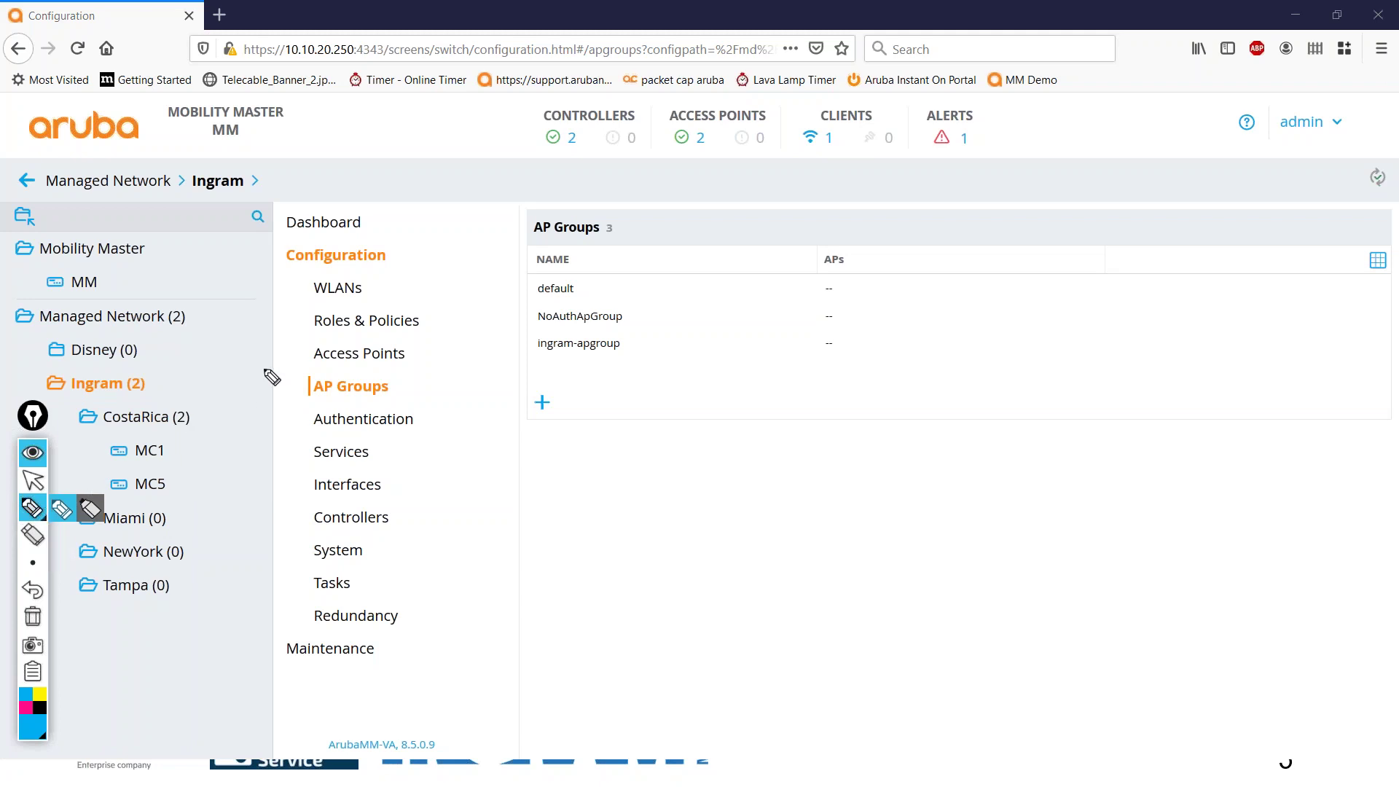
{"action": "left_click", "coordinate": [30, 712]}
{"action": "mouse_move", "coordinate": [544, 172]}
{"action": "left_mouse_down"}
{"action": "mouse_move", "coordinate": [567, 219]}
{"action": "mouse_move", "coordinate": [623, 219]}
{"action": "left_mouse_up"}
{"action": "mouse_move", "coordinate": [612, 193]}
{"action": "left_mouse_down"}
{"action": "mouse_move", "coordinate": [641, 189]}
{"action": "mouse_move", "coordinate": [673, 225]}
{"action": "mouse_move", "coordinate": [674, 210]}
{"action": "left_mouse_up"}
{"action": "left_click_drag", "start_coordinate": [535, 248], "coordinate": [707, 246]}
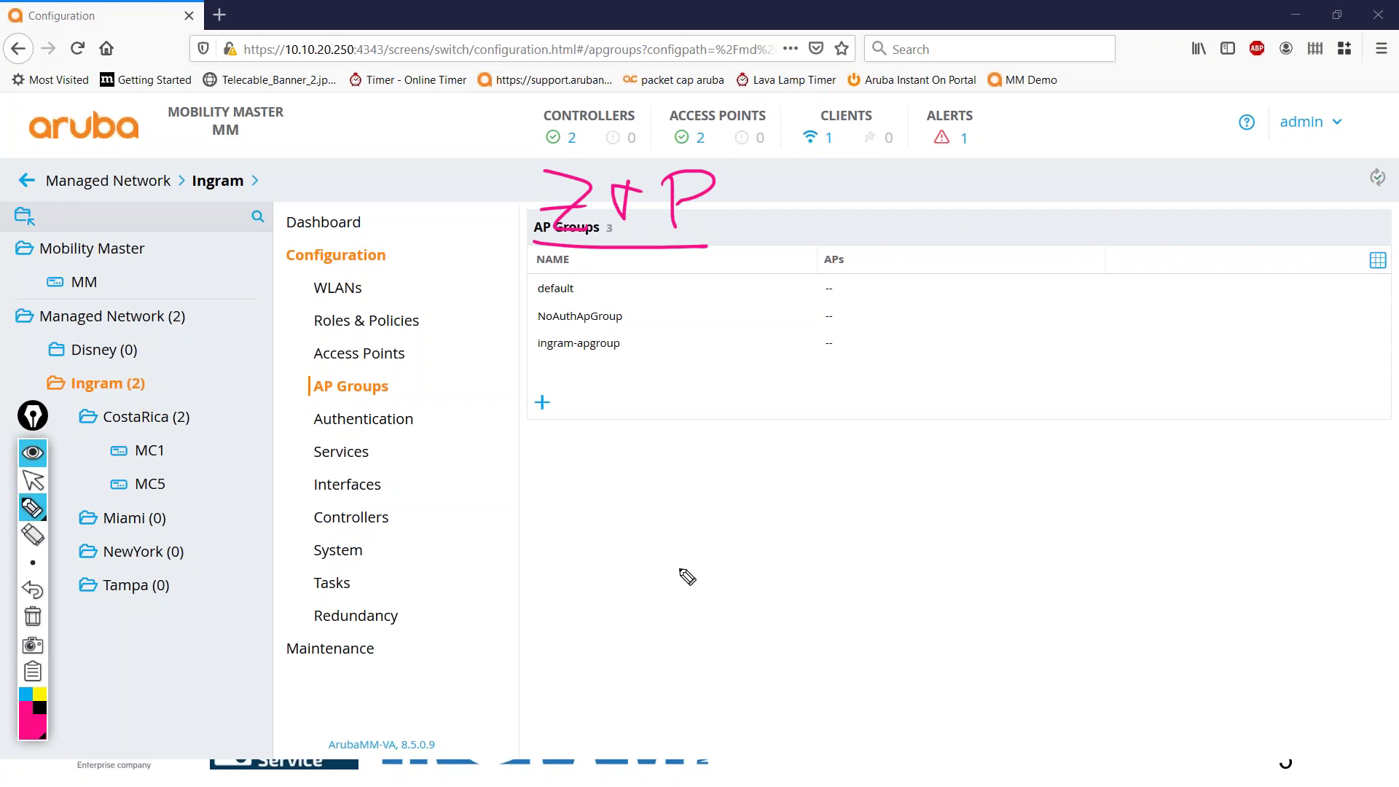
Draw two boxes labelled MC and VMC with an arrow from MC to the managed network tree, and clear the drawing.
{"action": "mouse_move", "coordinate": [661, 592]}
{"action": "left_mouse_down"}
{"action": "mouse_move", "coordinate": [670, 552]}
{"action": "mouse_move", "coordinate": [661, 593]}
{"action": "left_mouse_up"}
{"action": "left_click_drag", "start_coordinate": [683, 538], "coordinate": [733, 534]}
{"action": "left_click_drag", "start_coordinate": [860, 534], "coordinate": [866, 582]}
{"action": "mouse_move", "coordinate": [890, 505]}
{"action": "left_mouse_down"}
{"action": "mouse_move", "coordinate": [947, 507]}
{"action": "mouse_move", "coordinate": [950, 530]}
{"action": "left_mouse_up"}
{"action": "left_click_drag", "start_coordinate": [979, 511], "coordinate": [979, 529]}
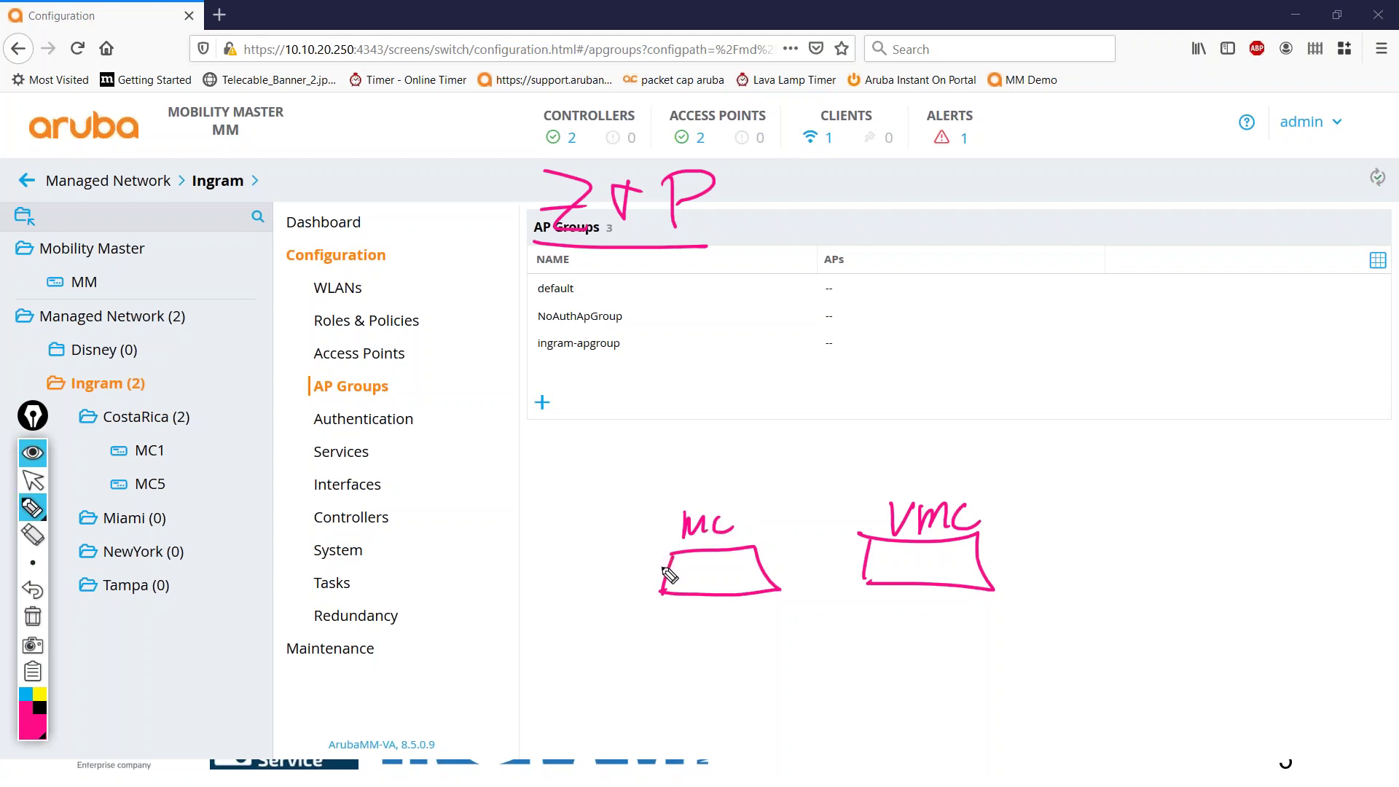
{"action": "mouse_move", "coordinate": [663, 567]}
{"action": "left_mouse_down"}
{"action": "mouse_move", "coordinate": [442, 487]}
{"action": "mouse_move", "coordinate": [348, 436]}
{"action": "mouse_move", "coordinate": [227, 337]}
{"action": "mouse_move", "coordinate": [245, 330]}
{"action": "mouse_move", "coordinate": [220, 324]}
{"action": "left_mouse_up"}
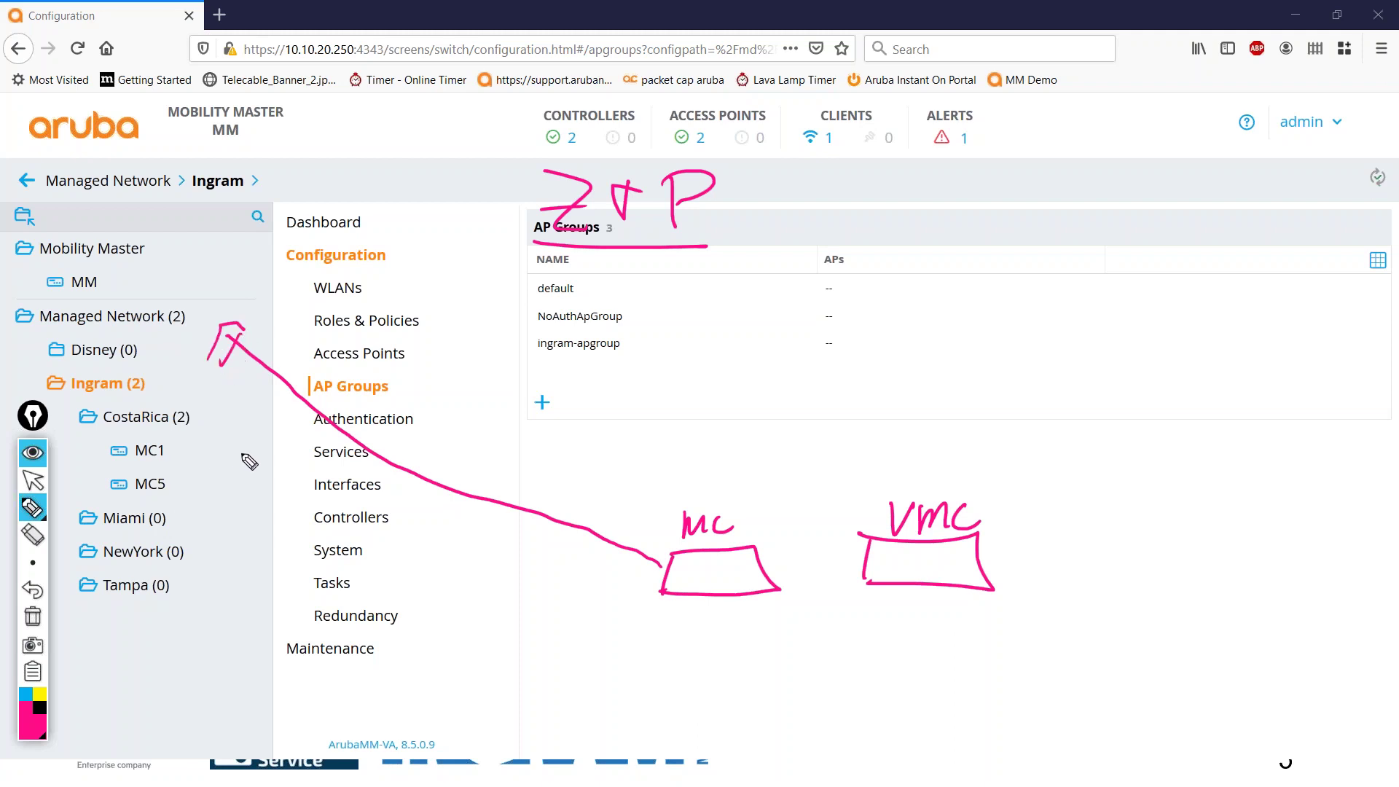
{"action": "left_click", "coordinate": [33, 618]}
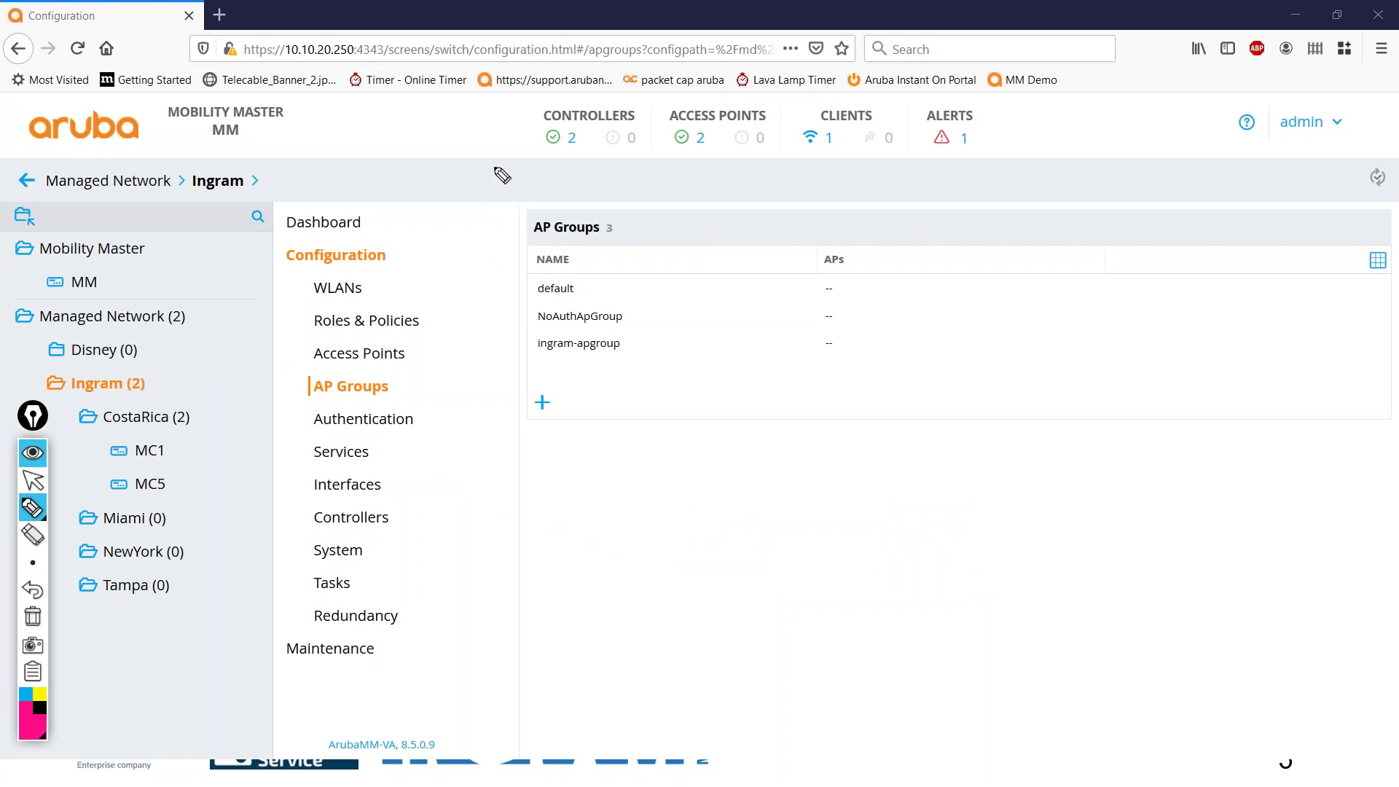
Write an underlined "ZTP" in magenta just above the AP Groups heading and erase it.
{"action": "mouse_move", "coordinate": [487, 167]}
{"action": "left_mouse_down"}
{"action": "mouse_move", "coordinate": [519, 199]}
{"action": "mouse_move", "coordinate": [546, 173]}
{"action": "mouse_move", "coordinate": [534, 199]}
{"action": "mouse_move", "coordinate": [568, 198]}
{"action": "left_mouse_up"}
{"action": "left_click_drag", "start_coordinate": [568, 167], "coordinate": [570, 191]}
{"action": "left_click_drag", "start_coordinate": [472, 210], "coordinate": [609, 209]}
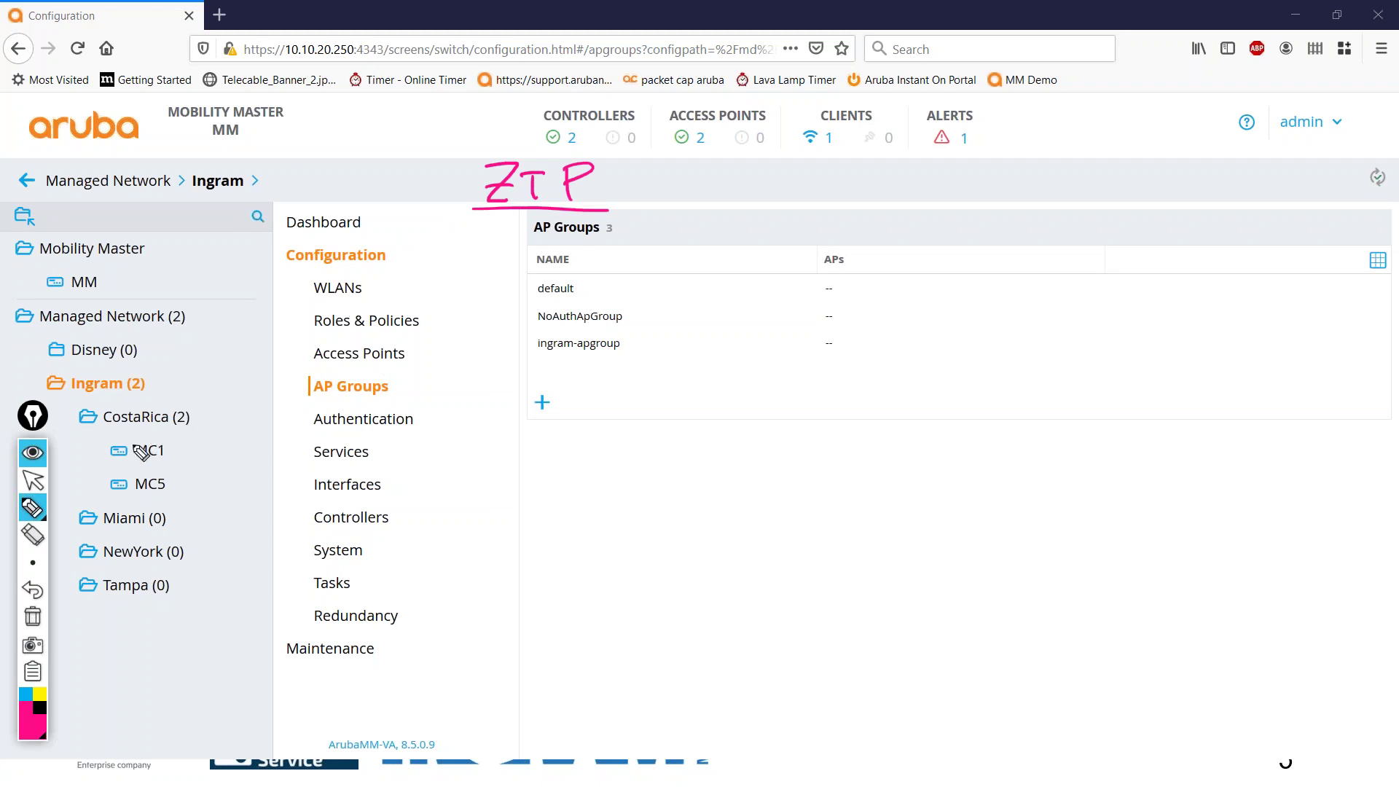
{"action": "left_click", "coordinate": [34, 621]}
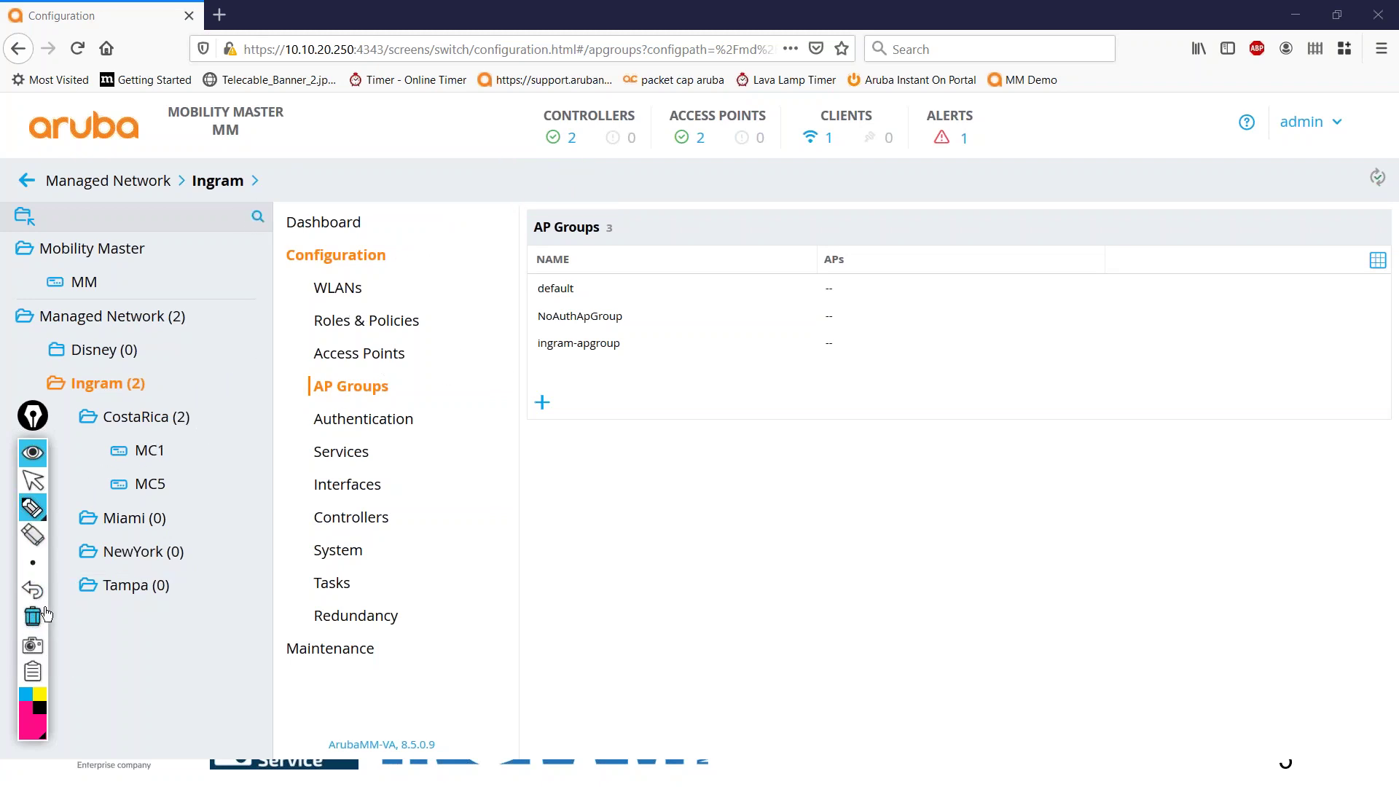
Tick the Disney and Ingram nodes with the magenta pen, underline Ingram, and clear the marks.
{"action": "mouse_move", "coordinate": [150, 348]}
{"action": "left_mouse_down"}
{"action": "mouse_move", "coordinate": [169, 339]}
{"action": "mouse_move", "coordinate": [176, 372]}
{"action": "left_mouse_up"}
{"action": "left_click_drag", "start_coordinate": [58, 395], "coordinate": [162, 391]}
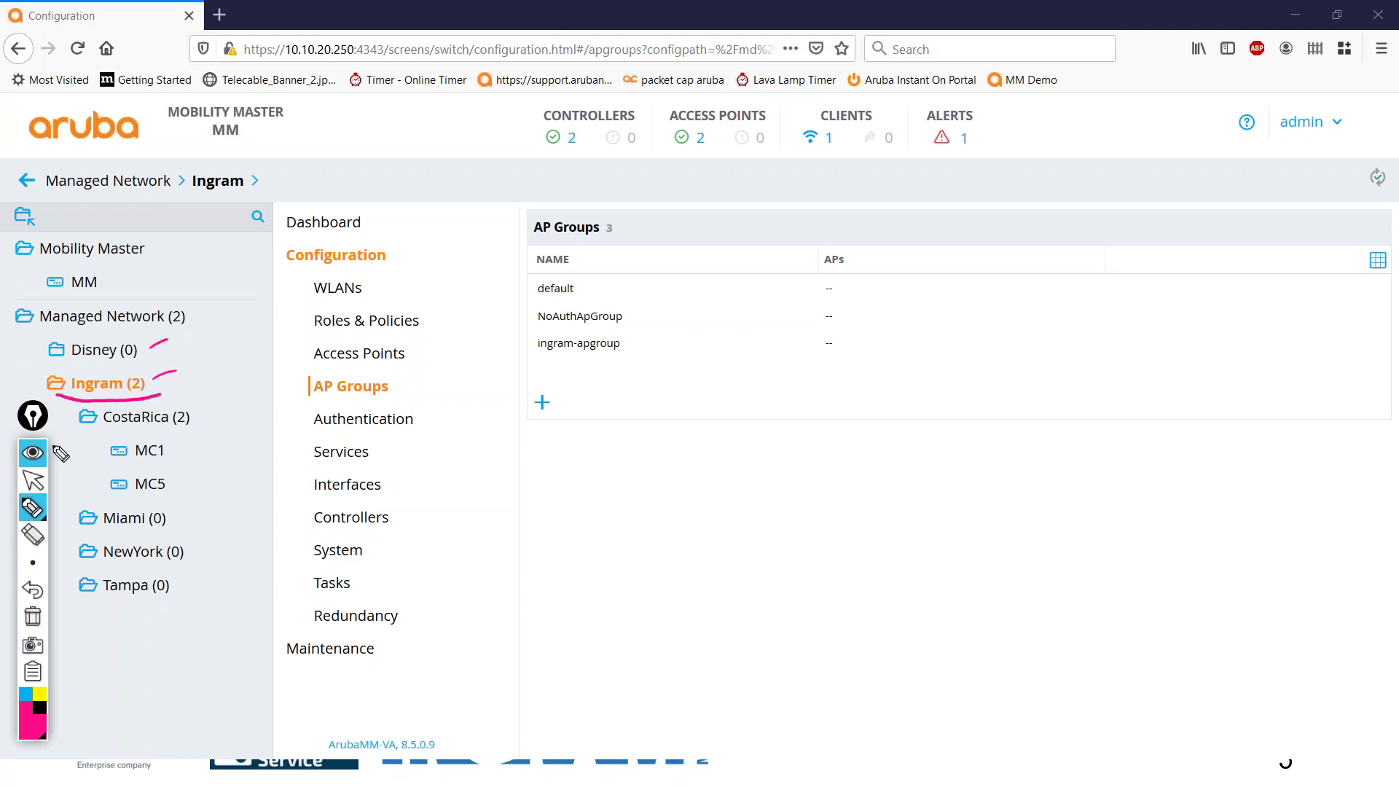
{"action": "left_click", "coordinate": [39, 561]}
Move the pen toolbar off the tree and compare the AP groups of the controllers, CostaRica, Disney, Marvel and Managed Network.
{"action": "mouse_move", "coordinate": [39, 416]}
{"action": "left_mouse_down"}
{"action": "mouse_move", "coordinate": [381, 396]}
{"action": "mouse_move", "coordinate": [701, 328]}
{"action": "mouse_move", "coordinate": [766, 344]}
{"action": "left_mouse_up"}
{"action": "left_click", "coordinate": [770, 407]}
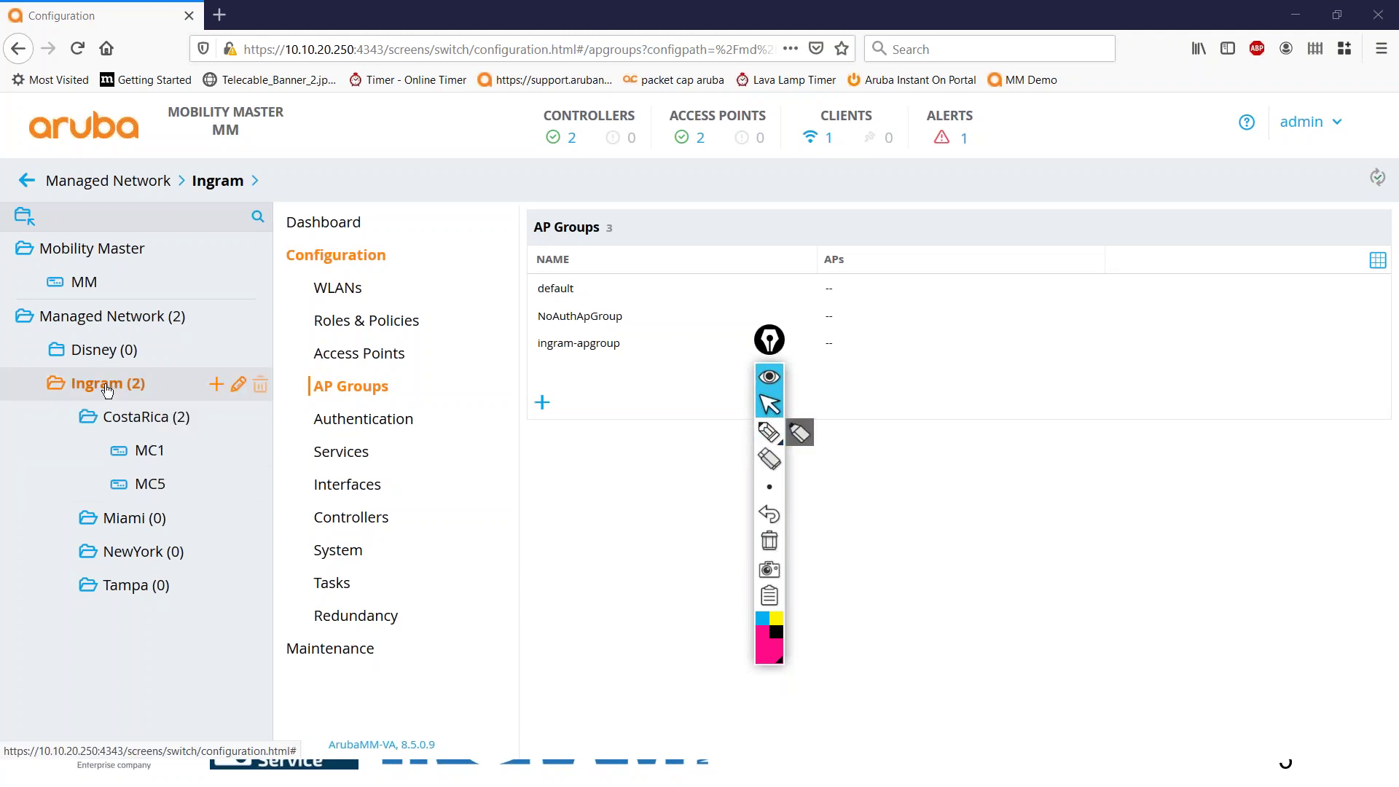
{"action": "left_click", "coordinate": [143, 464]}
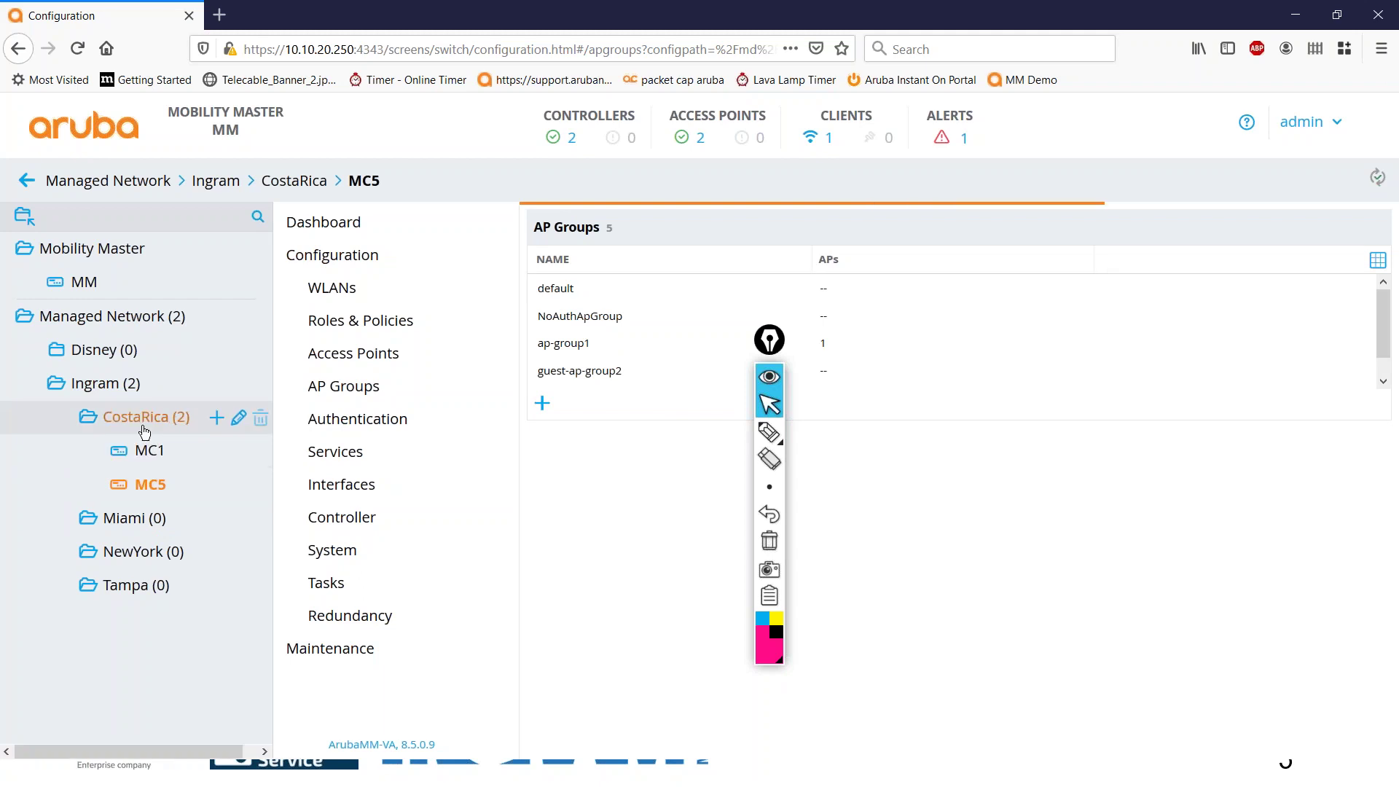
{"action": "left_click", "coordinate": [147, 428]}
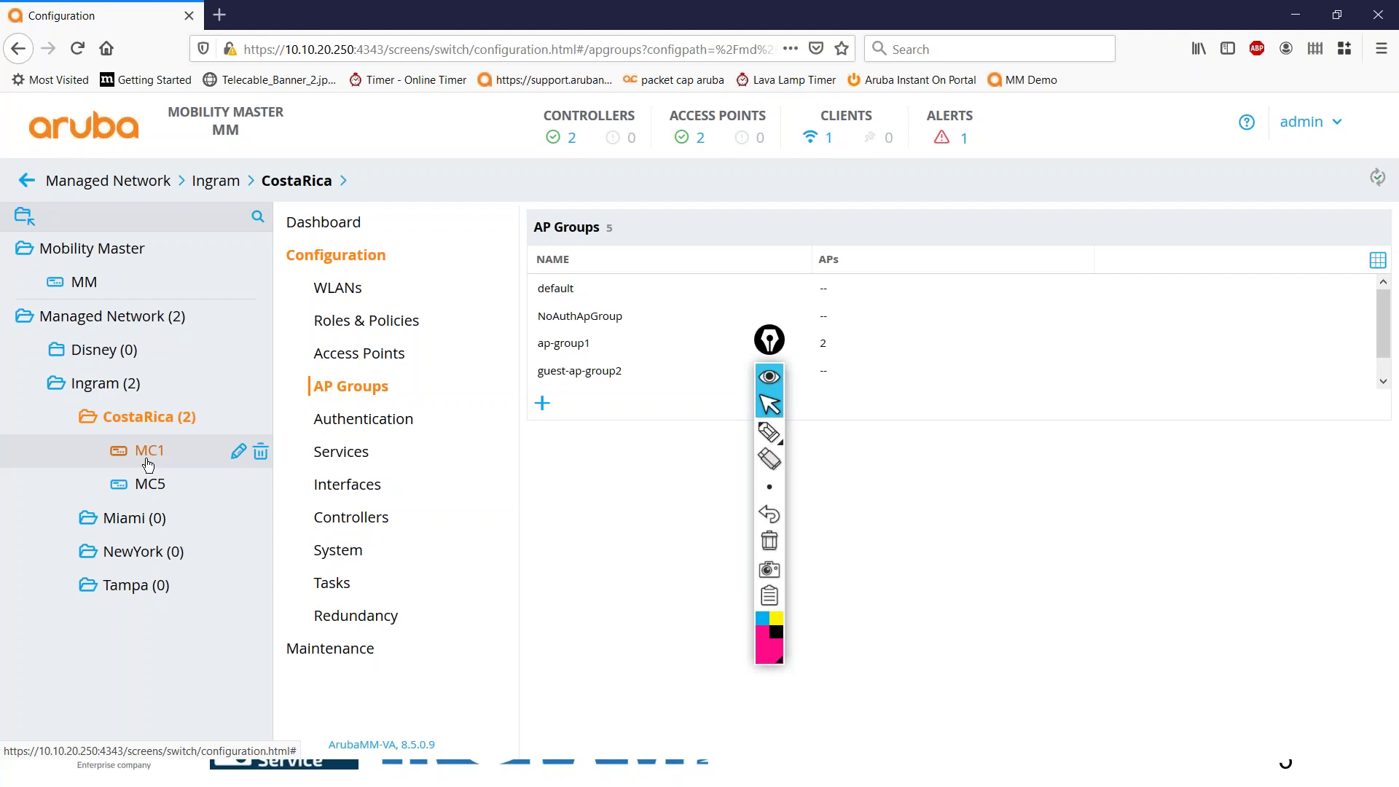
{"action": "left_click", "coordinate": [114, 358]}
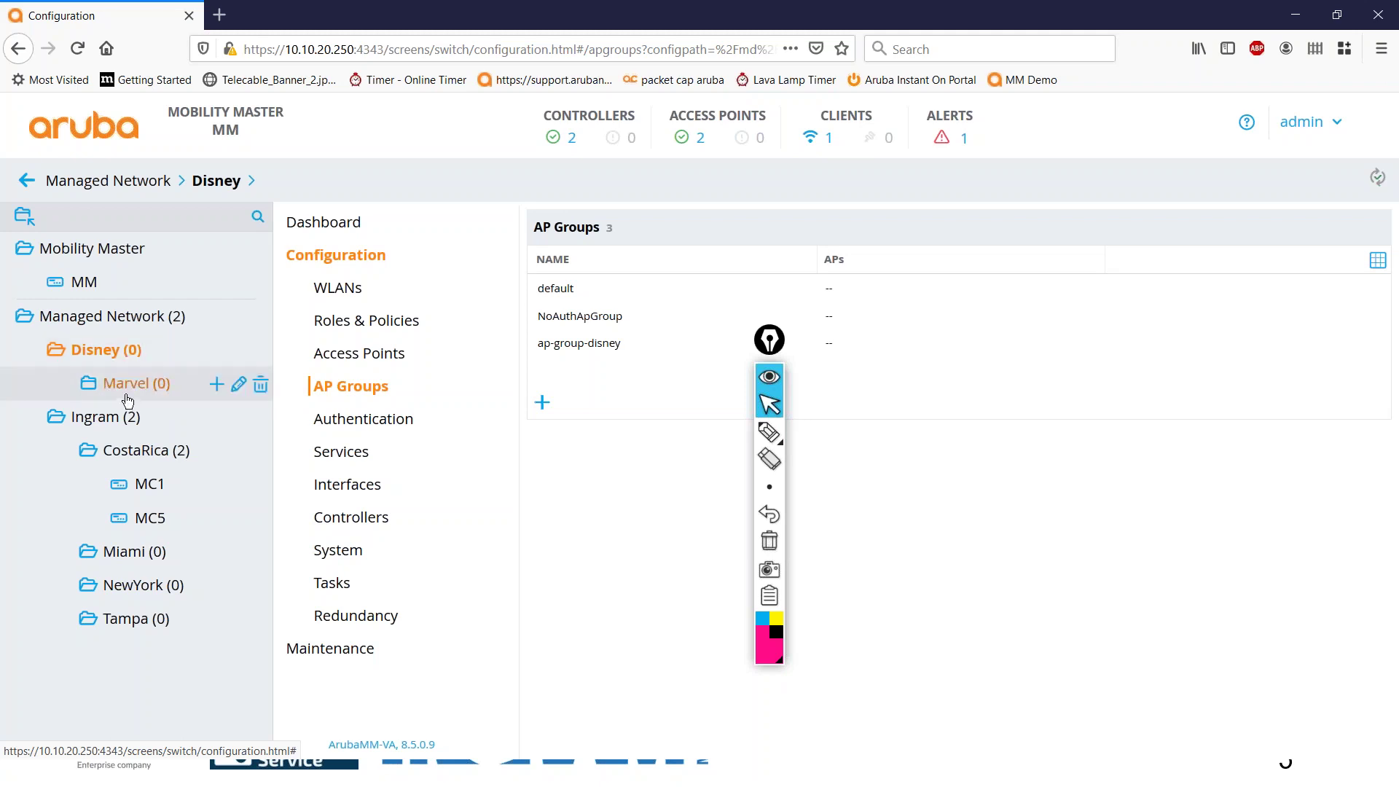
{"action": "left_click", "coordinate": [126, 391]}
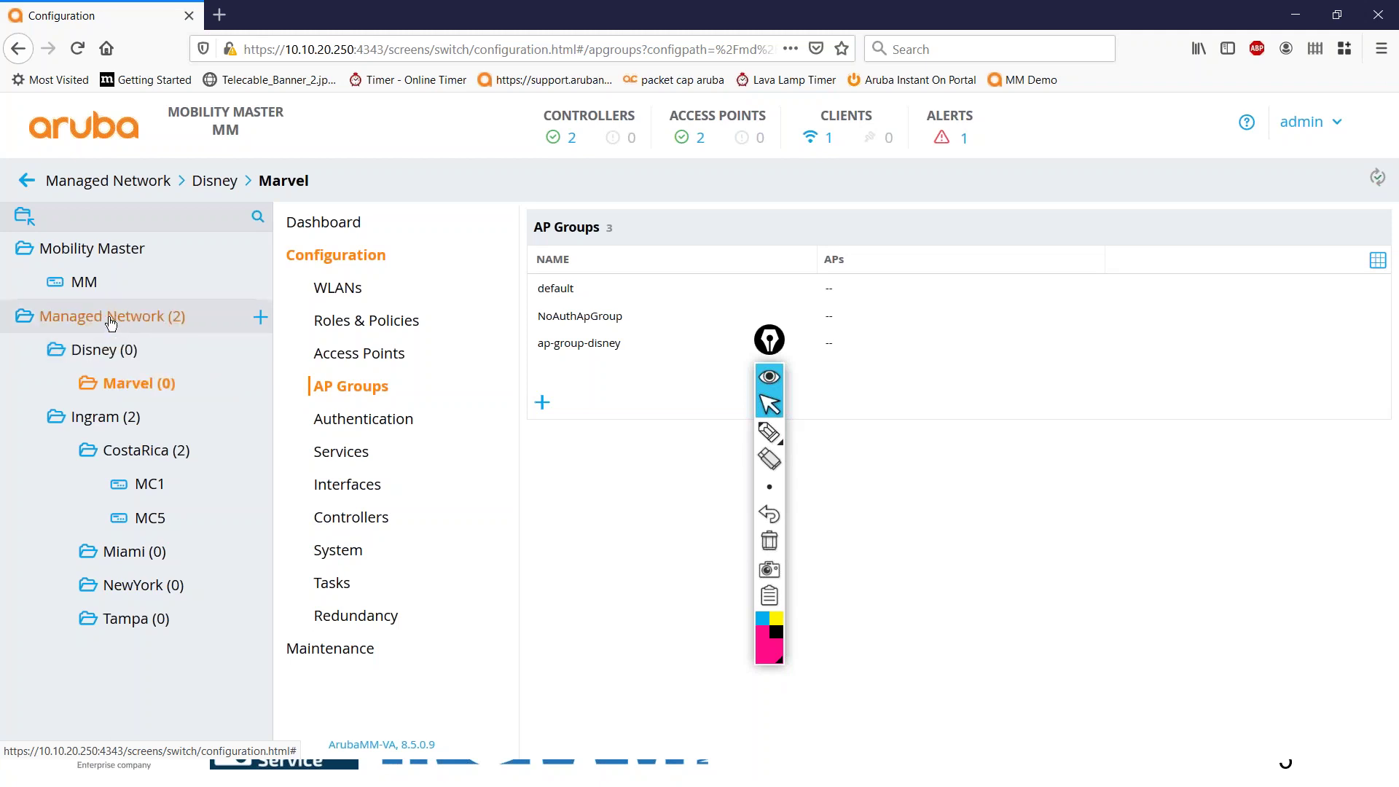
{"action": "left_click", "coordinate": [110, 323]}
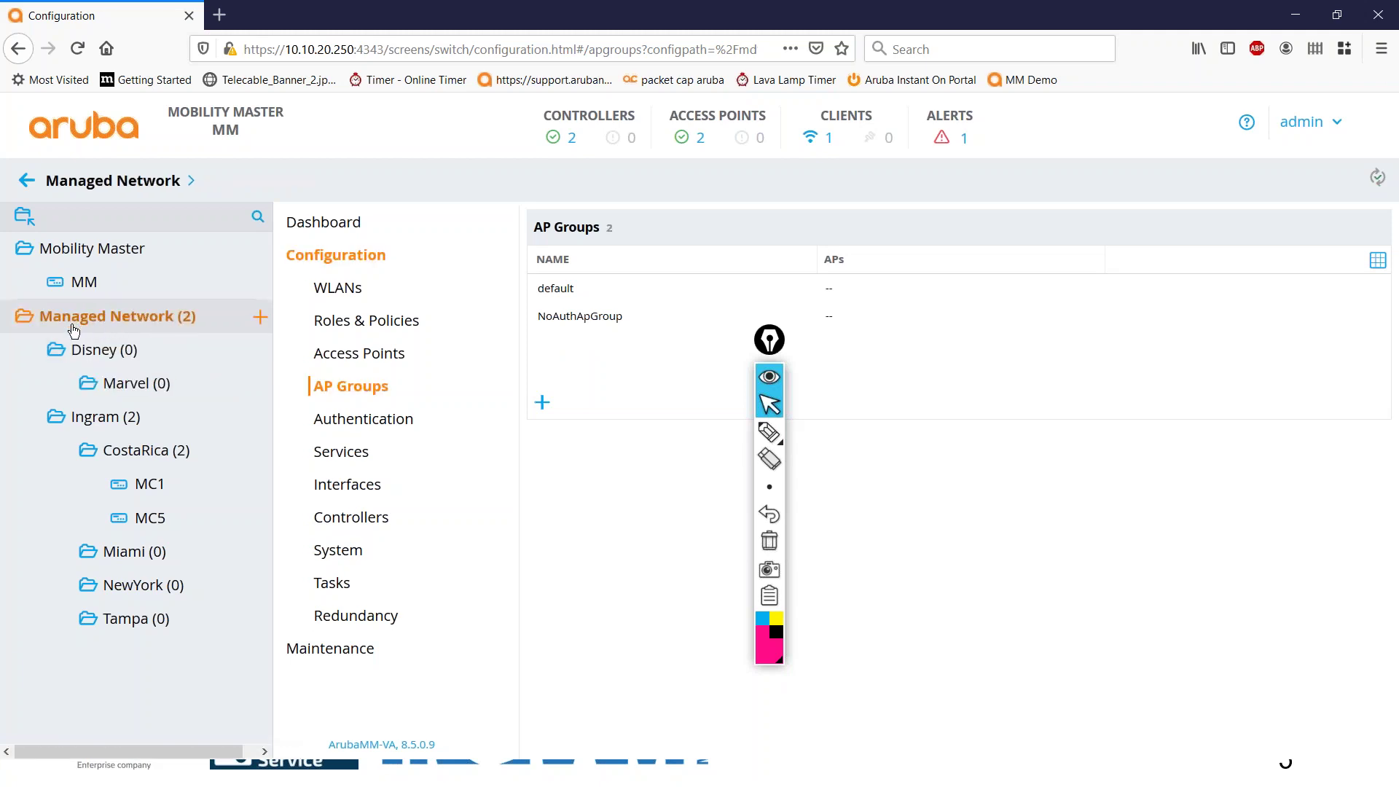
{"action": "left_click", "coordinate": [128, 354]}
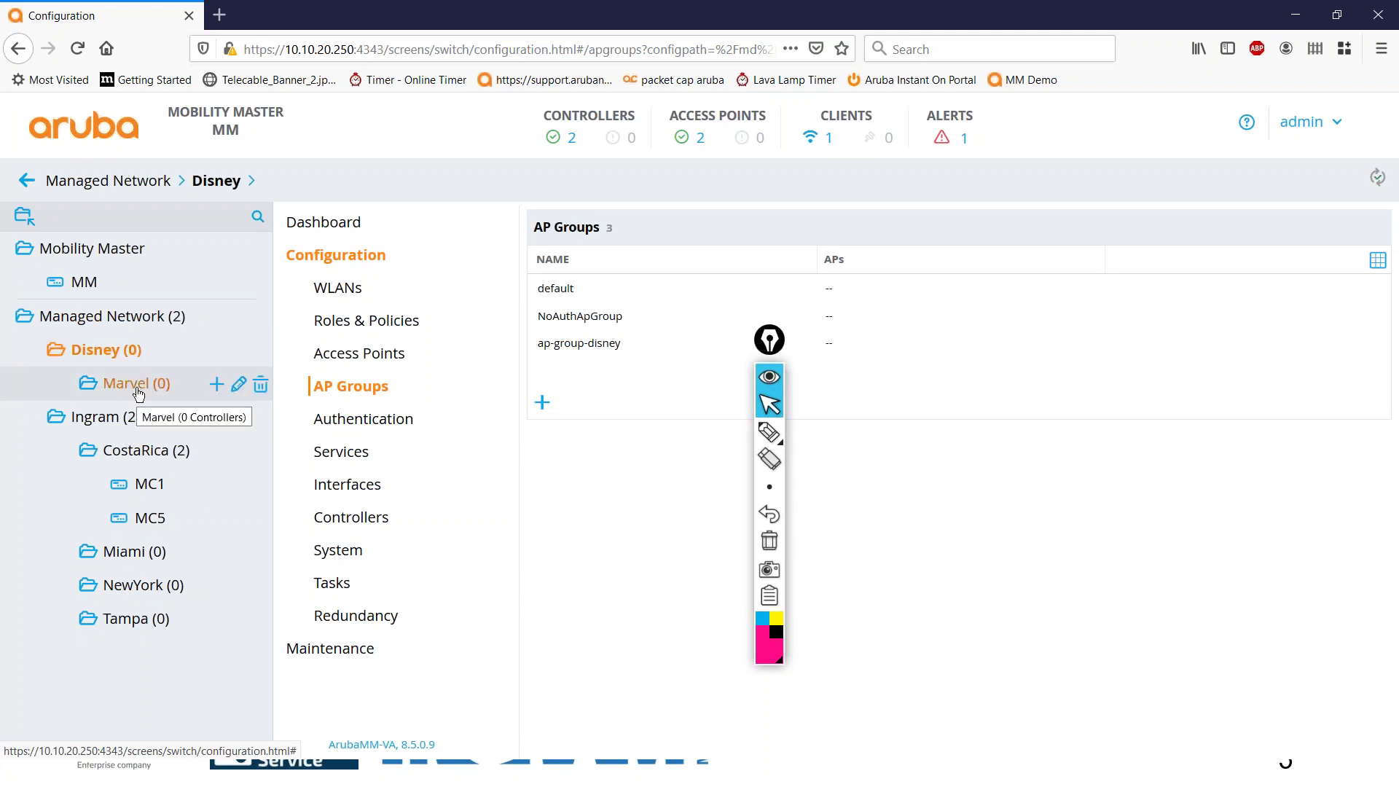
Switch to the Mobility Master PowerPoint slide show.
{"action": "key", "text": "alt+Tab"}
{"action": "key", "text": "alt+Tab"}
{"action": "key", "text": "alt+Tab"}
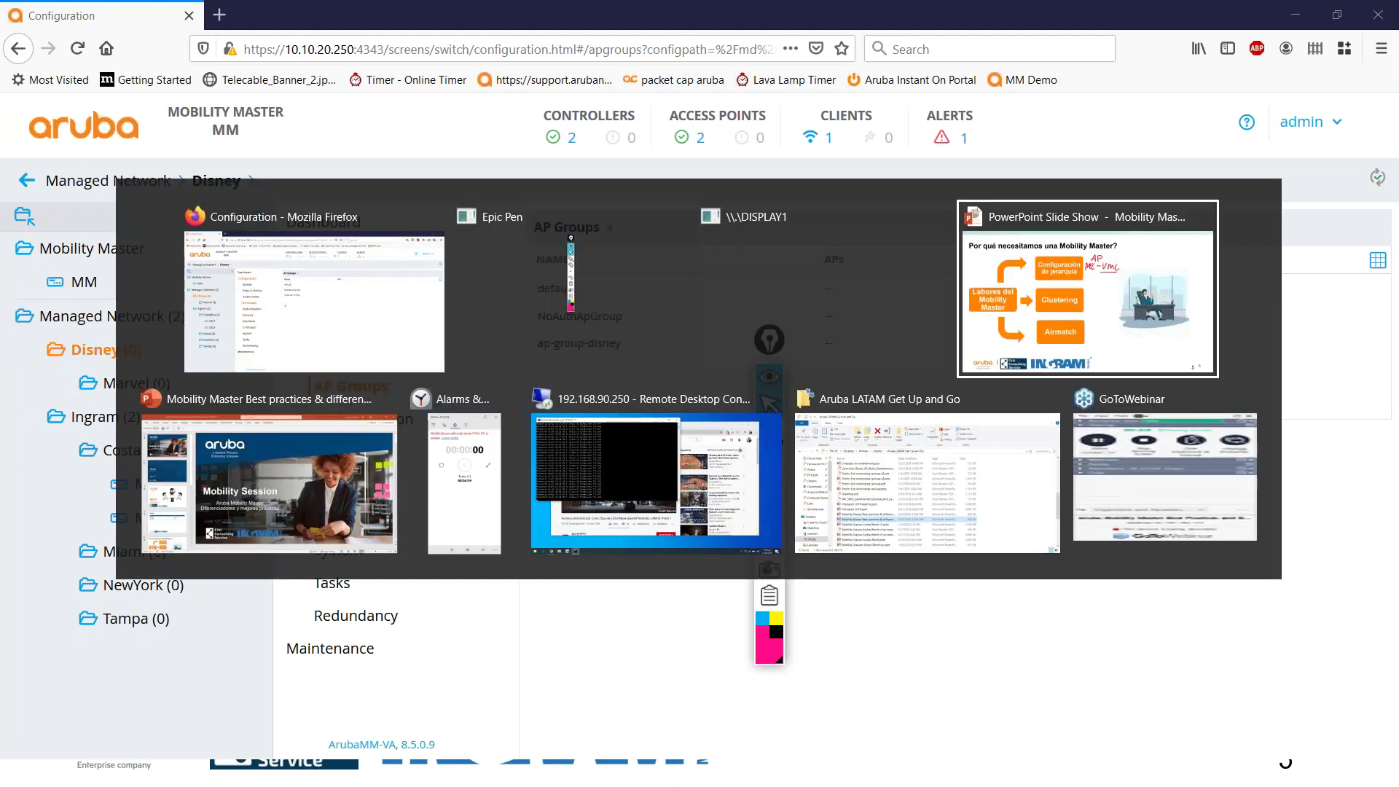
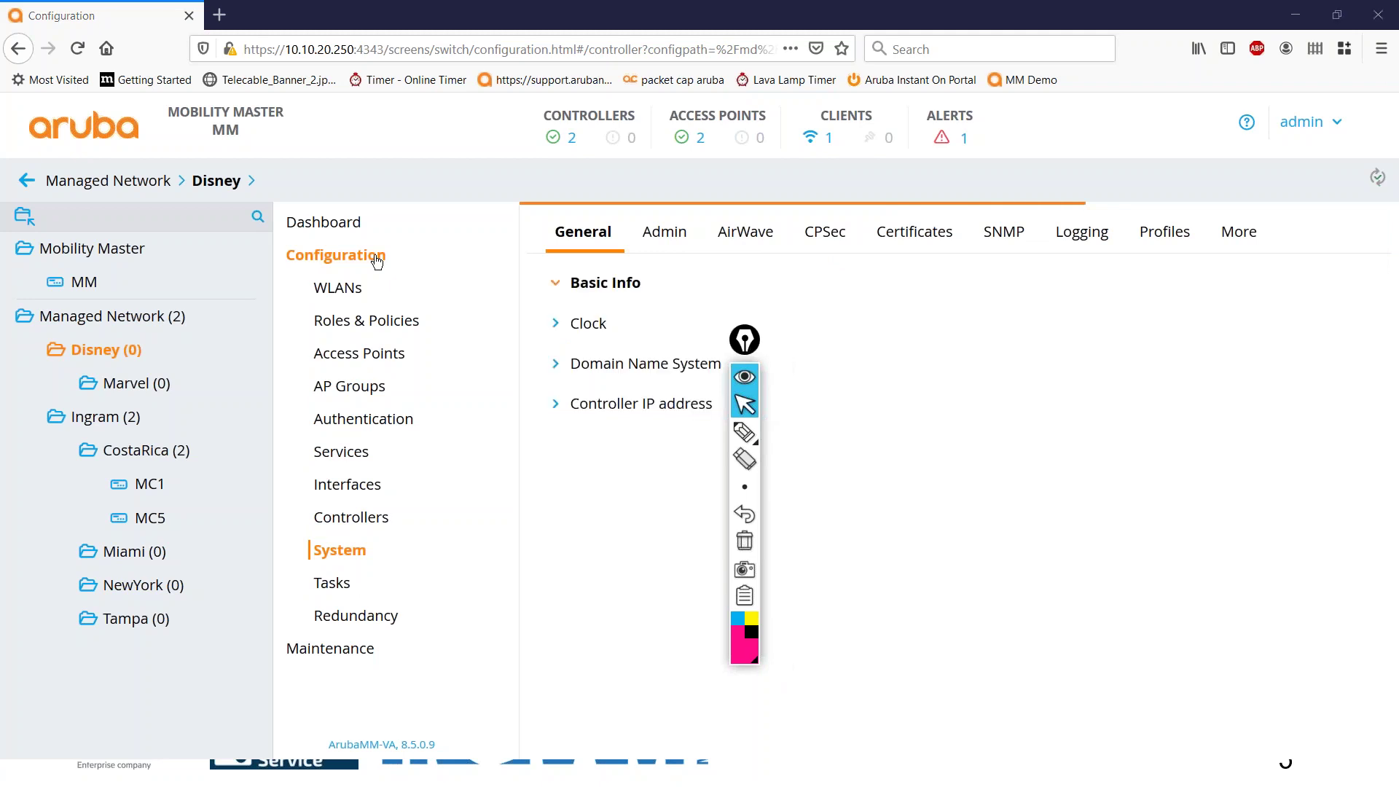
Expand the UCC profiles in the Disney node's system settings and review the available ALG and calling configurations.
{"action": "left_click", "coordinate": [1158, 233]}
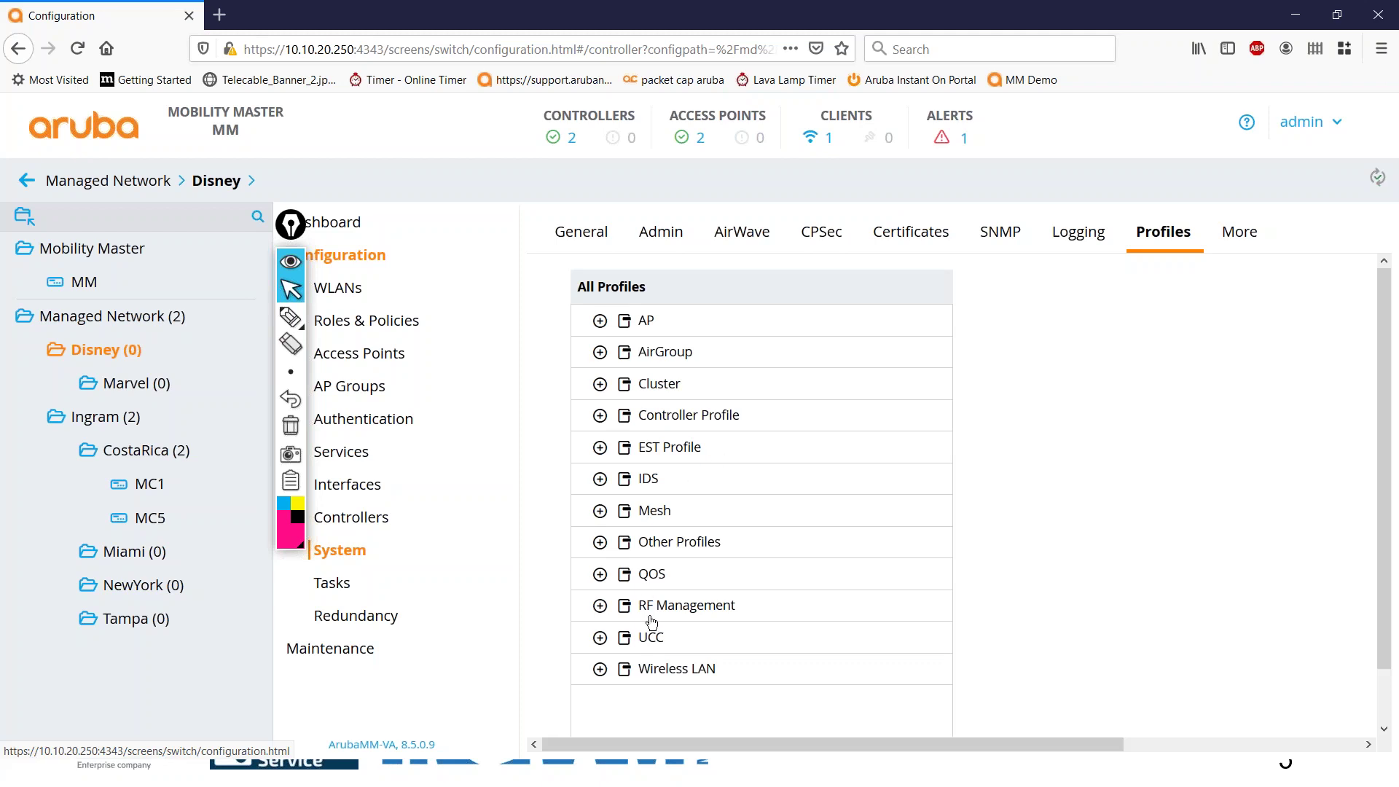
{"action": "left_click", "coordinate": [651, 641]}
{"action": "scroll", "coordinate": [768, 617], "scroll_direction": "down", "scroll_amount": 5}
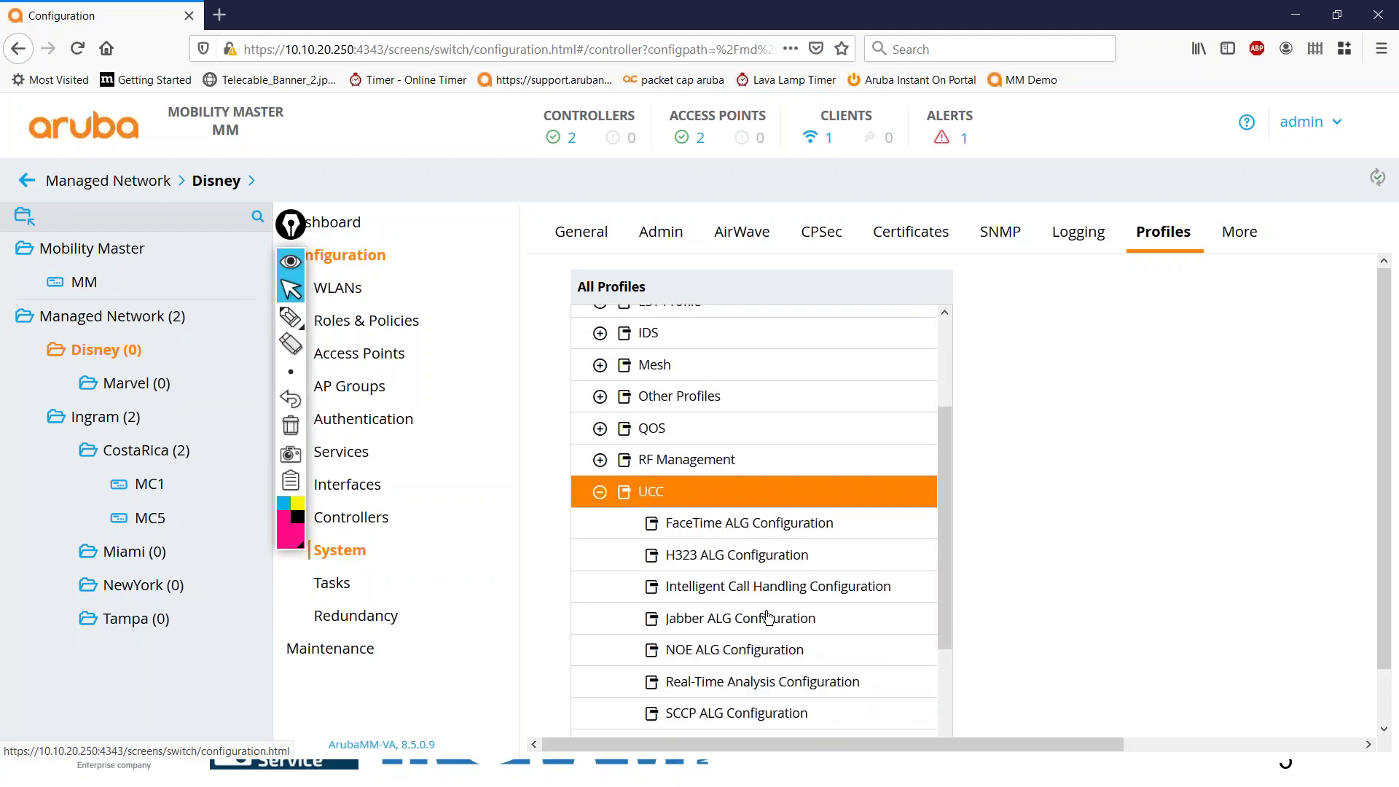
{"action": "scroll", "coordinate": [767, 617], "scroll_direction": "down", "scroll_amount": 1}
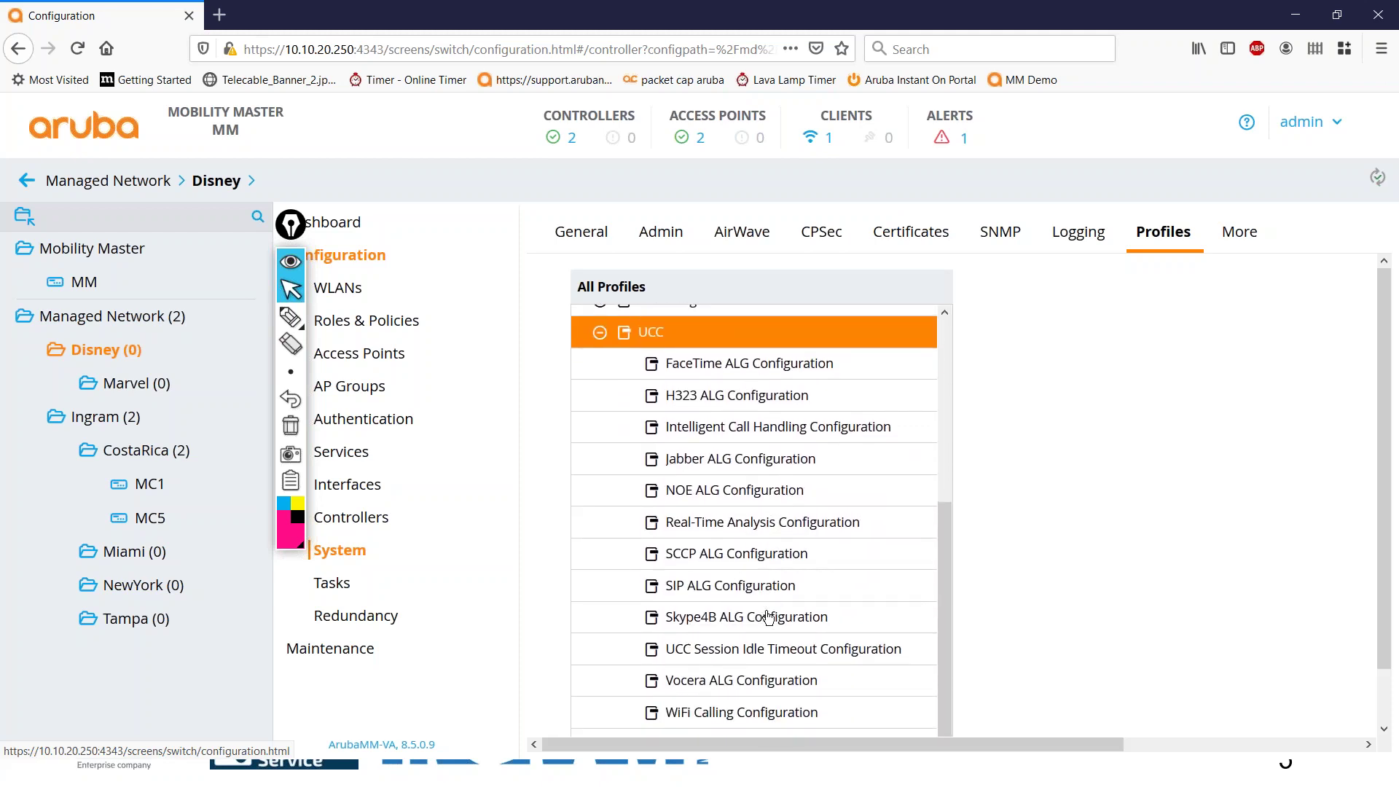
Handwrite "MC-AP" in black above the system settings of the Disney node and underline it.
{"action": "left_click", "coordinate": [291, 316]}
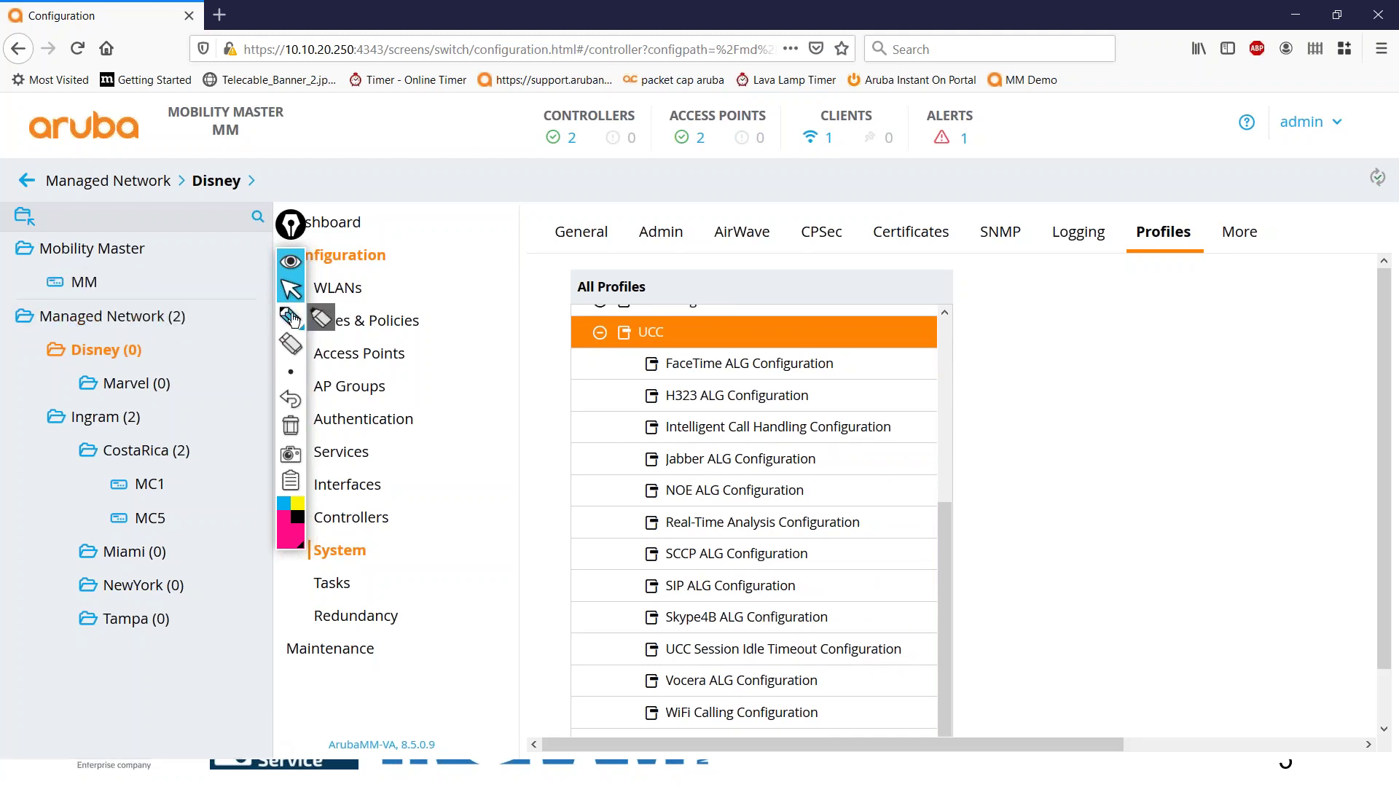
{"action": "left_click", "coordinate": [298, 524]}
{"action": "mouse_move", "coordinate": [472, 174]}
{"action": "left_mouse_down"}
{"action": "mouse_move", "coordinate": [473, 198]}
{"action": "mouse_move", "coordinate": [579, 185]}
{"action": "mouse_move", "coordinate": [612, 197]}
{"action": "left_mouse_up"}
{"action": "left_click_drag", "start_coordinate": [592, 186], "coordinate": [623, 182]}
{"action": "mouse_move", "coordinate": [464, 221]}
{"action": "left_mouse_down"}
{"action": "mouse_move", "coordinate": [669, 218]}
{"action": "mouse_move", "coordinate": [666, 191]}
{"action": "left_mouse_up"}
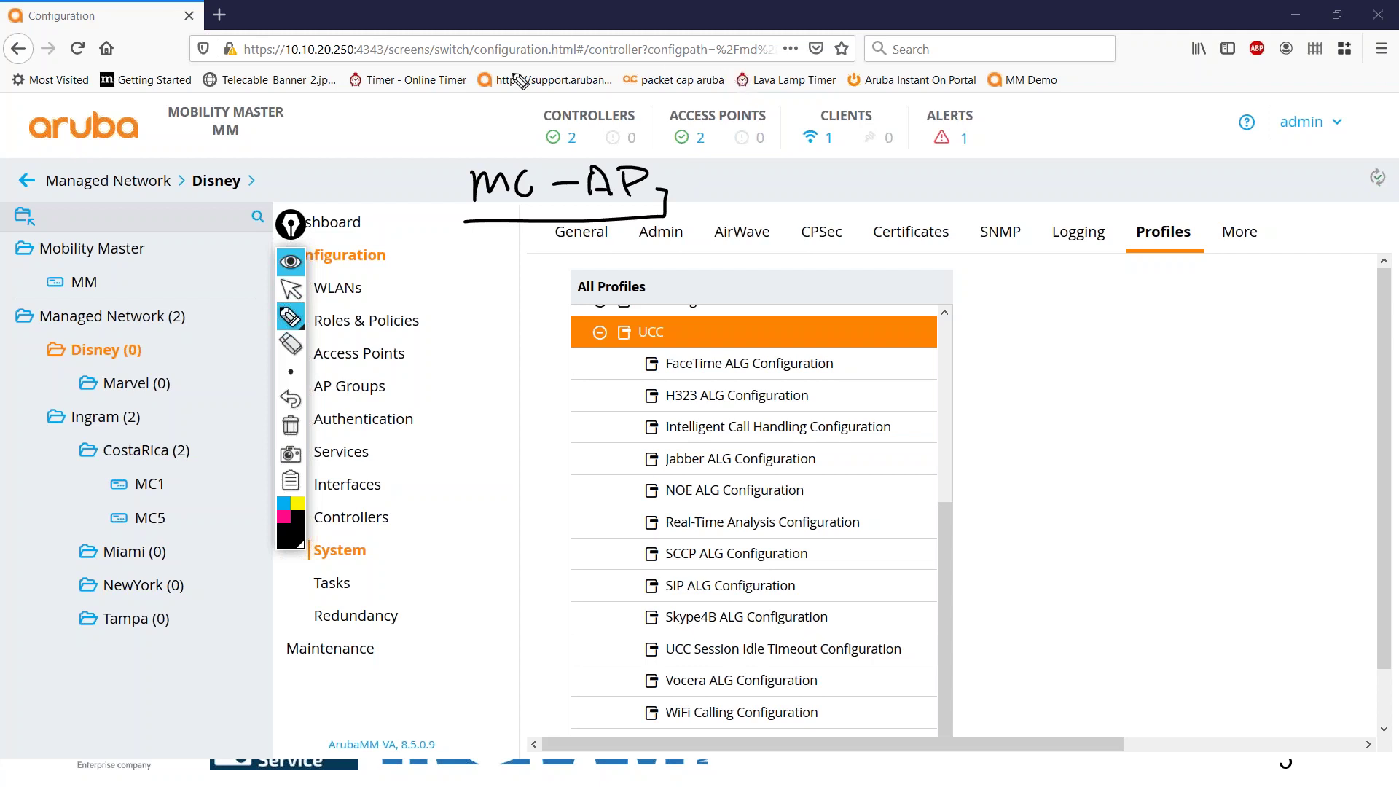
Handwrite "WiFi" in black beside the Mobility Master name in the page header and cross it out.
{"action": "left_click_drag", "start_coordinate": [298, 128], "coordinate": [380, 131]}
{"action": "left_click", "coordinate": [381, 115]}
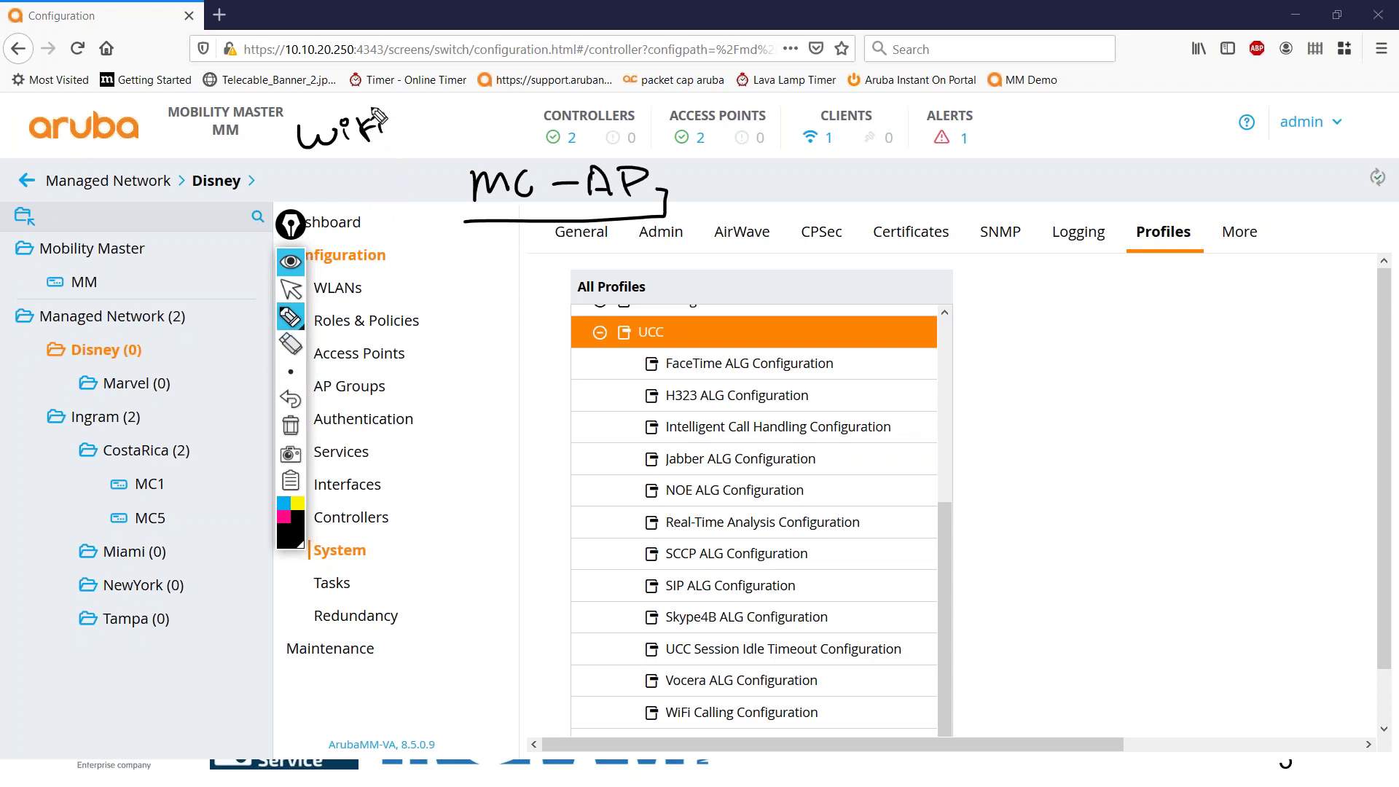
{"action": "left_click_drag", "start_coordinate": [348, 131], "coordinate": [397, 121]}
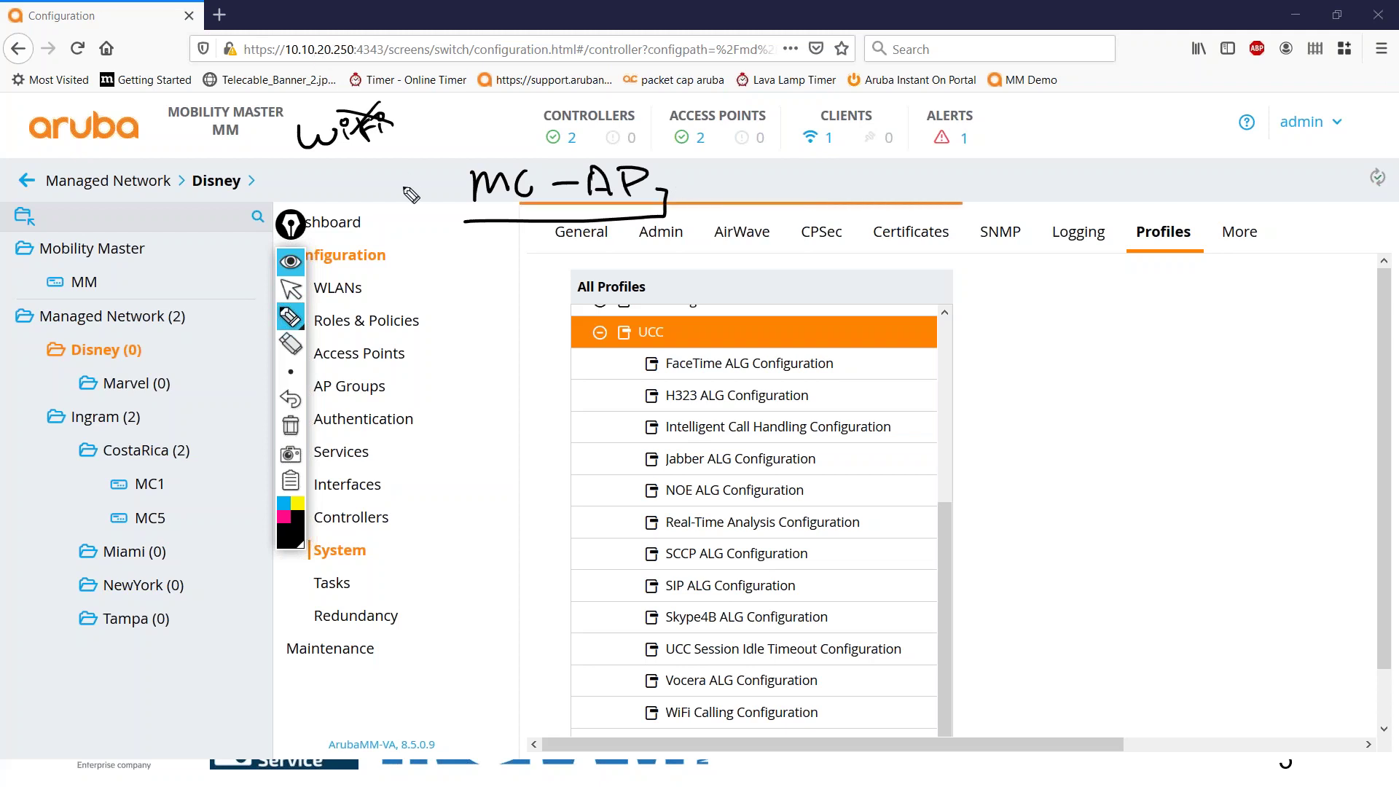
Handwrite "MM" in black above "MC-AP" and sketch a small figure resembling "8" to the right of "MC-AP".
{"action": "left_click_drag", "start_coordinate": [412, 160], "coordinate": [477, 152]}
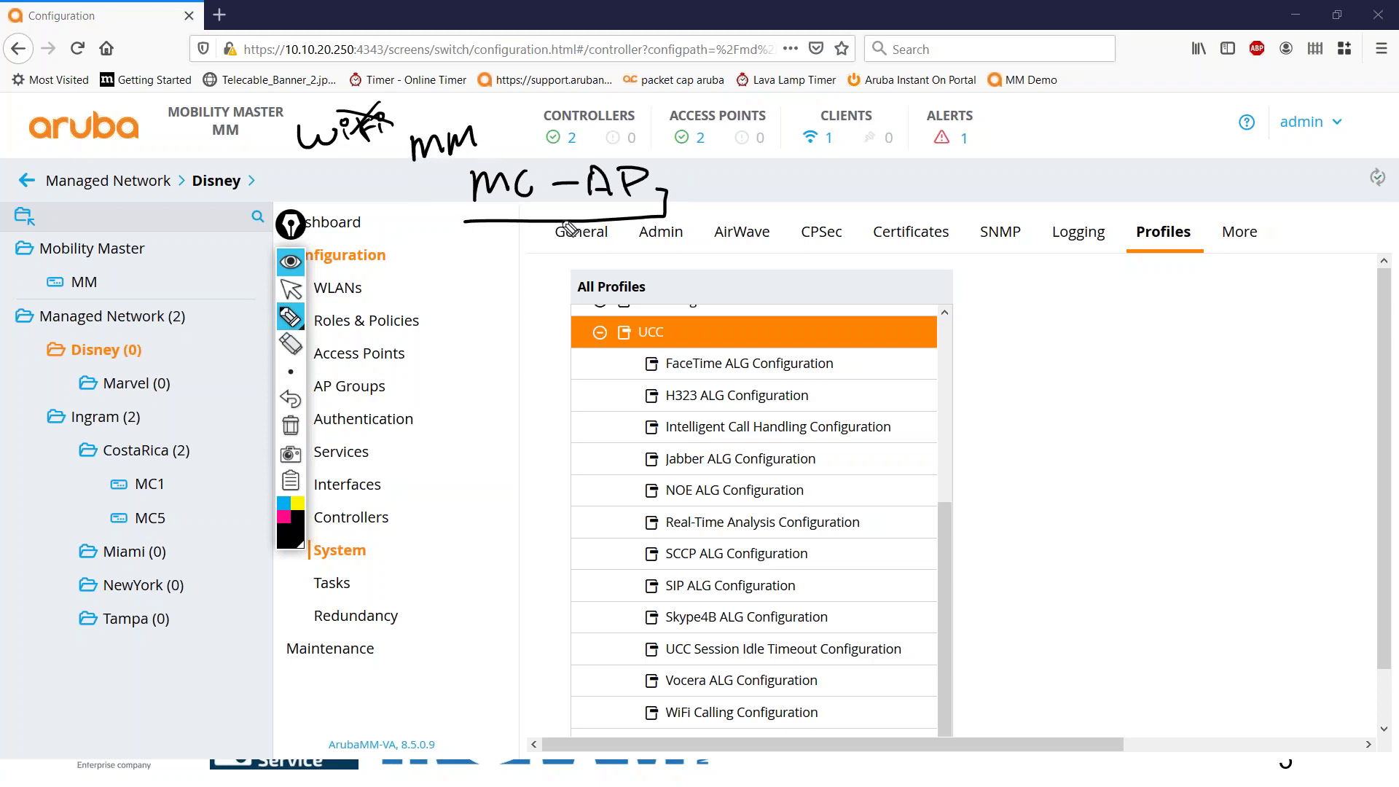
{"action": "left_click_drag", "start_coordinate": [526, 191], "coordinate": [540, 184]}
{"action": "mouse_move", "coordinate": [807, 177]}
{"action": "left_mouse_down"}
{"action": "mouse_move", "coordinate": [823, 206]}
{"action": "mouse_move", "coordinate": [794, 205]}
{"action": "left_mouse_up"}
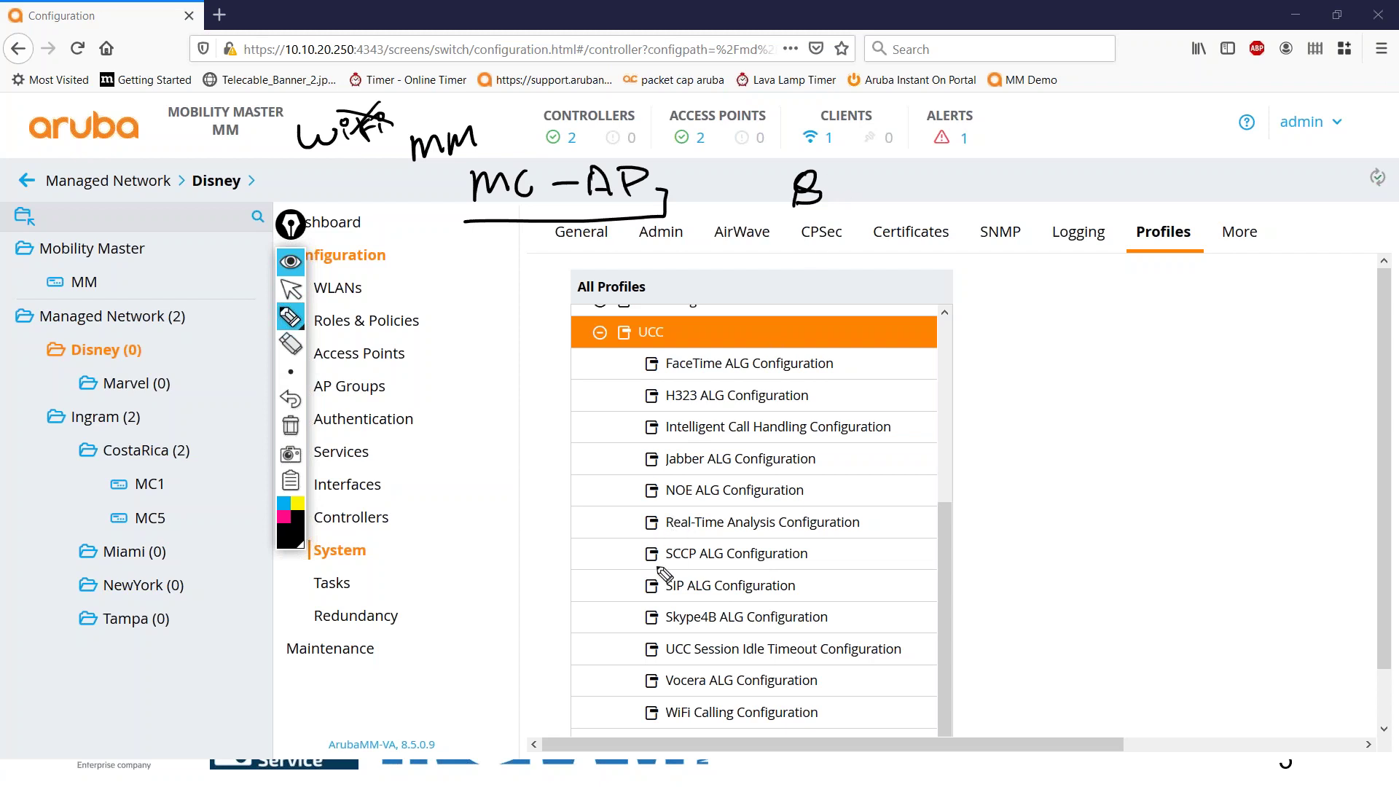
Mark the SIP, Skype4B and H323 ALG configuration profiles with short black strokes.
{"action": "left_click_drag", "start_coordinate": [640, 580], "coordinate": [646, 609]}
{"action": "left_click_drag", "start_coordinate": [631, 406], "coordinate": [643, 397]}
Draw an arrow from "MM" down to "MC-AP" and handwrite an underlined "QoS" between "MC-AP" and the small figure.
{"action": "mouse_move", "coordinate": [482, 133]}
{"action": "left_mouse_down"}
{"action": "mouse_move", "coordinate": [498, 136]}
{"action": "mouse_move", "coordinate": [491, 157]}
{"action": "mouse_move", "coordinate": [502, 151]}
{"action": "left_mouse_up"}
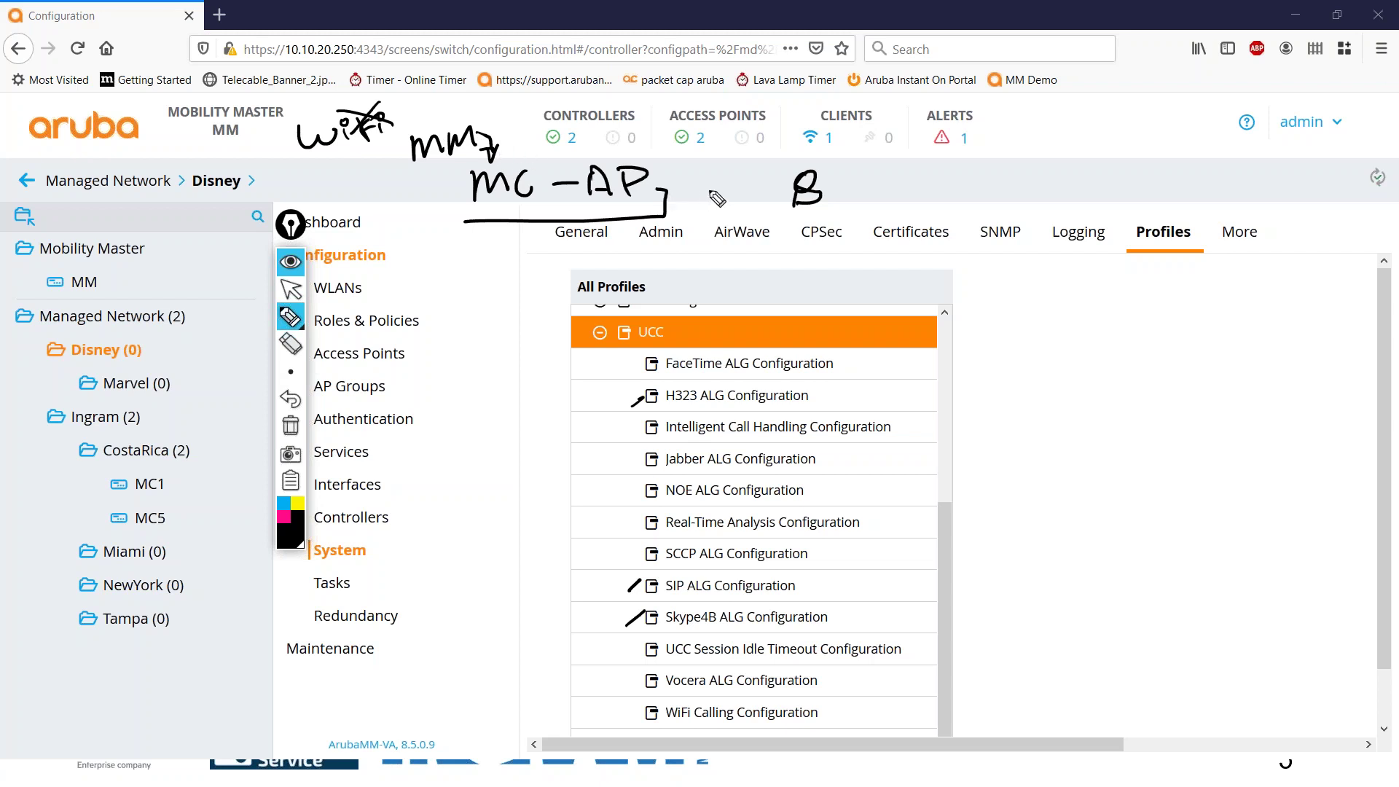
{"action": "mouse_move", "coordinate": [703, 163]}
{"action": "left_mouse_down"}
{"action": "mouse_move", "coordinate": [698, 182]}
{"action": "mouse_move", "coordinate": [736, 168]}
{"action": "mouse_move", "coordinate": [703, 184]}
{"action": "left_mouse_up"}
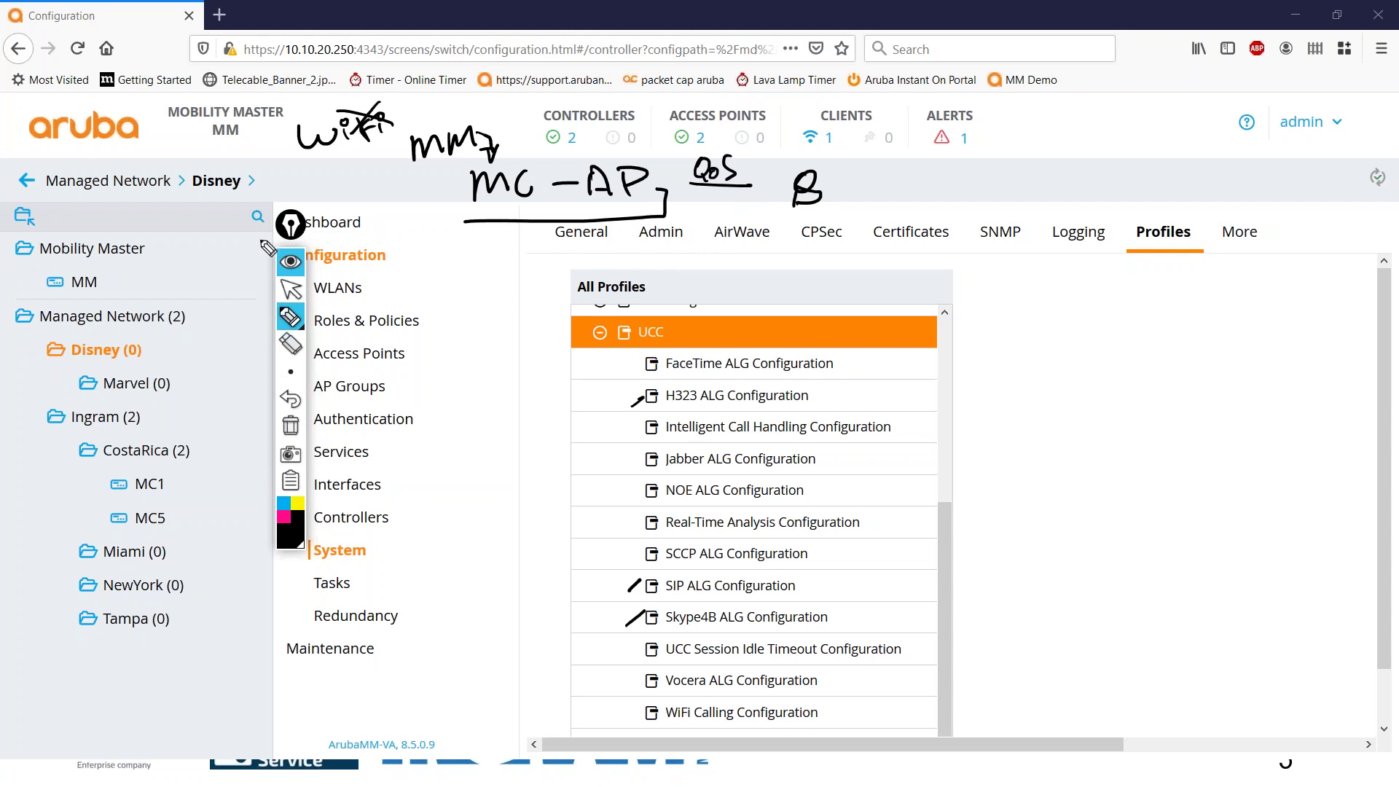
Leave pen mode and view the services and system configuration of the MM node under Mobility Master.
{"action": "left_click", "coordinate": [291, 291]}
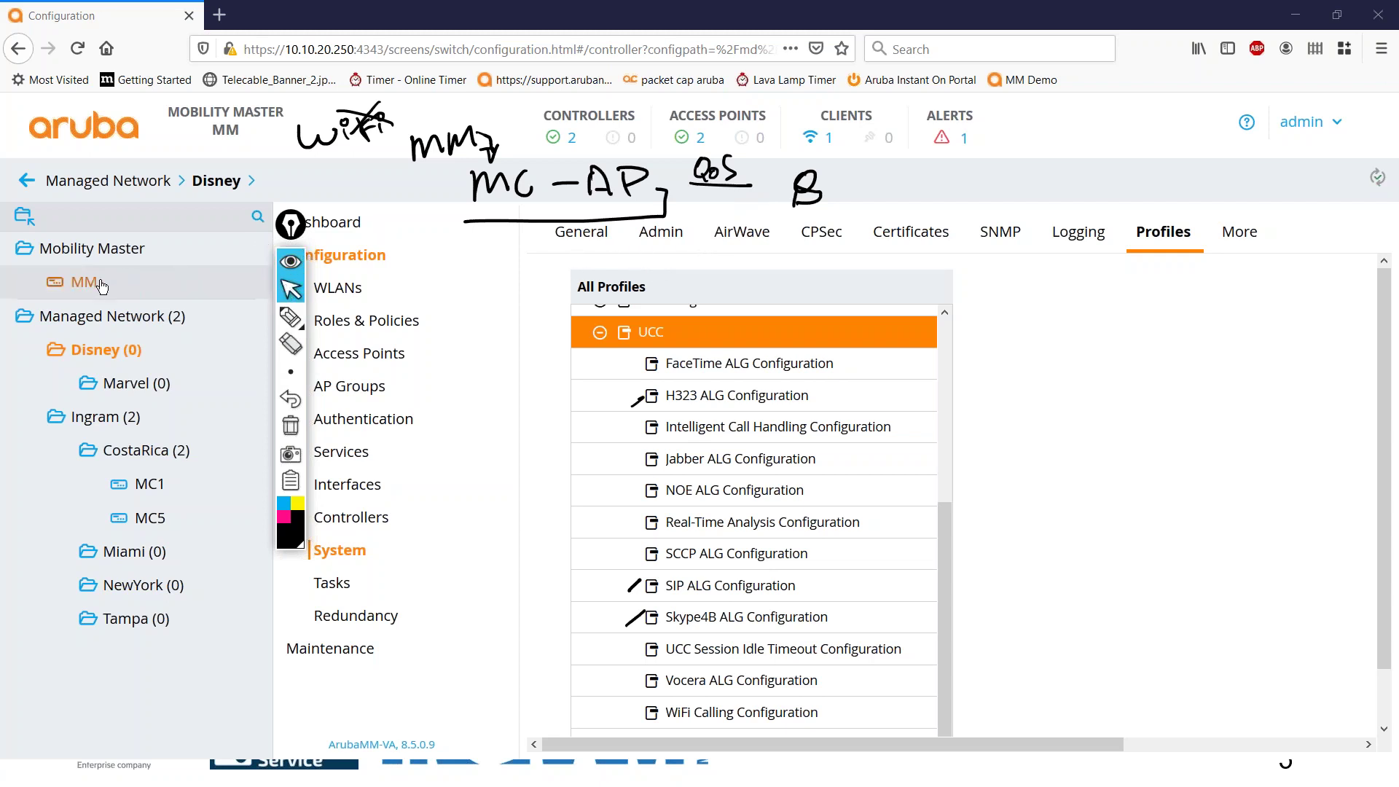
{"action": "left_click", "coordinate": [217, 282]}
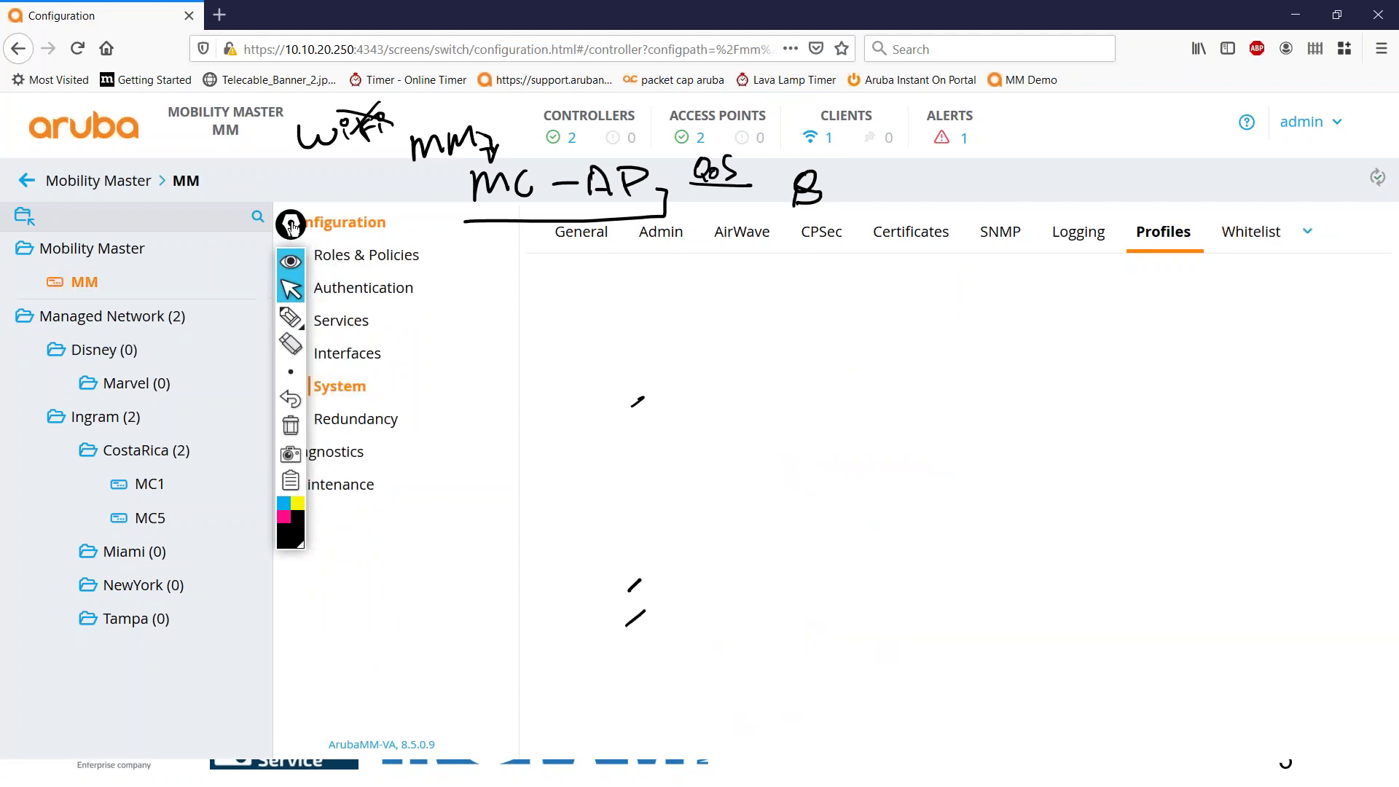
{"action": "left_click", "coordinate": [351, 327]}
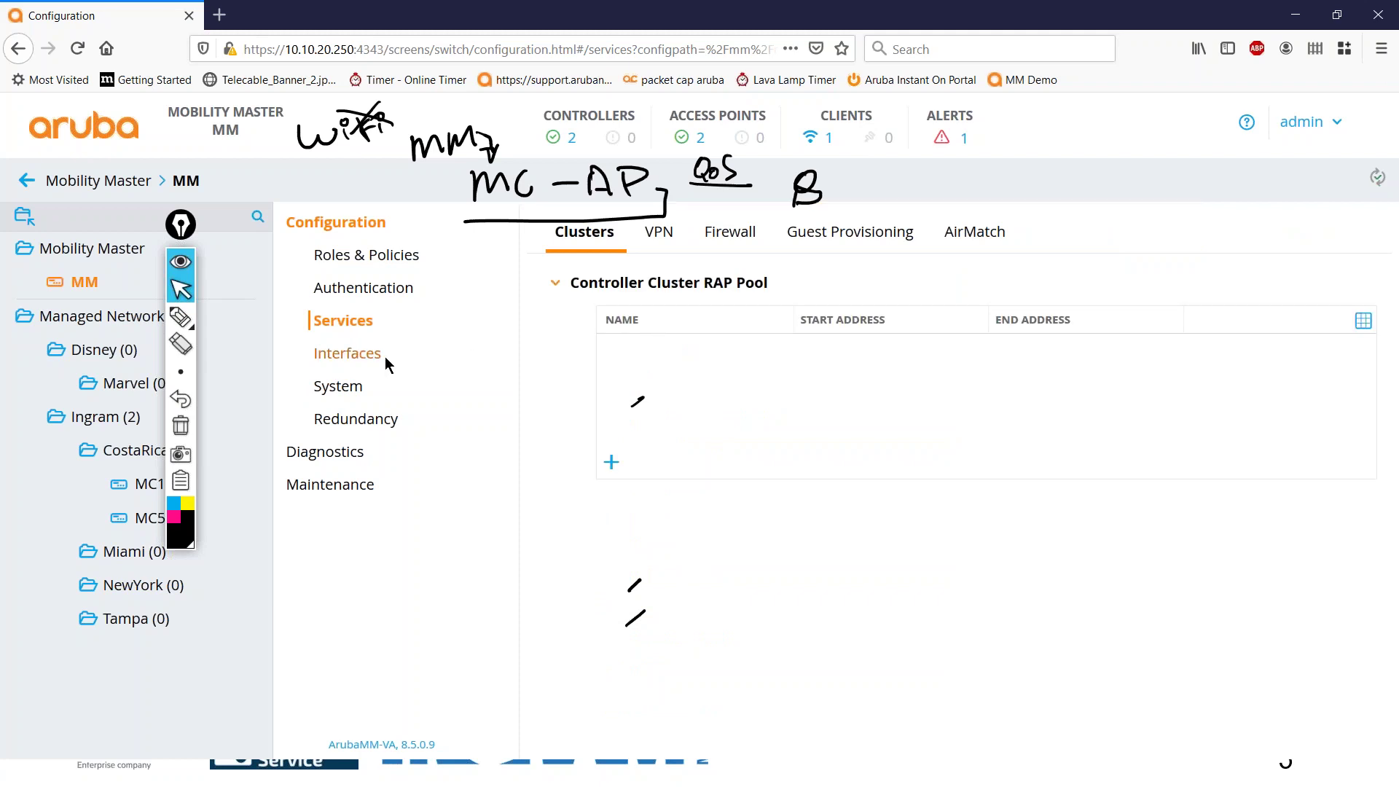
{"action": "left_click", "coordinate": [355, 386]}
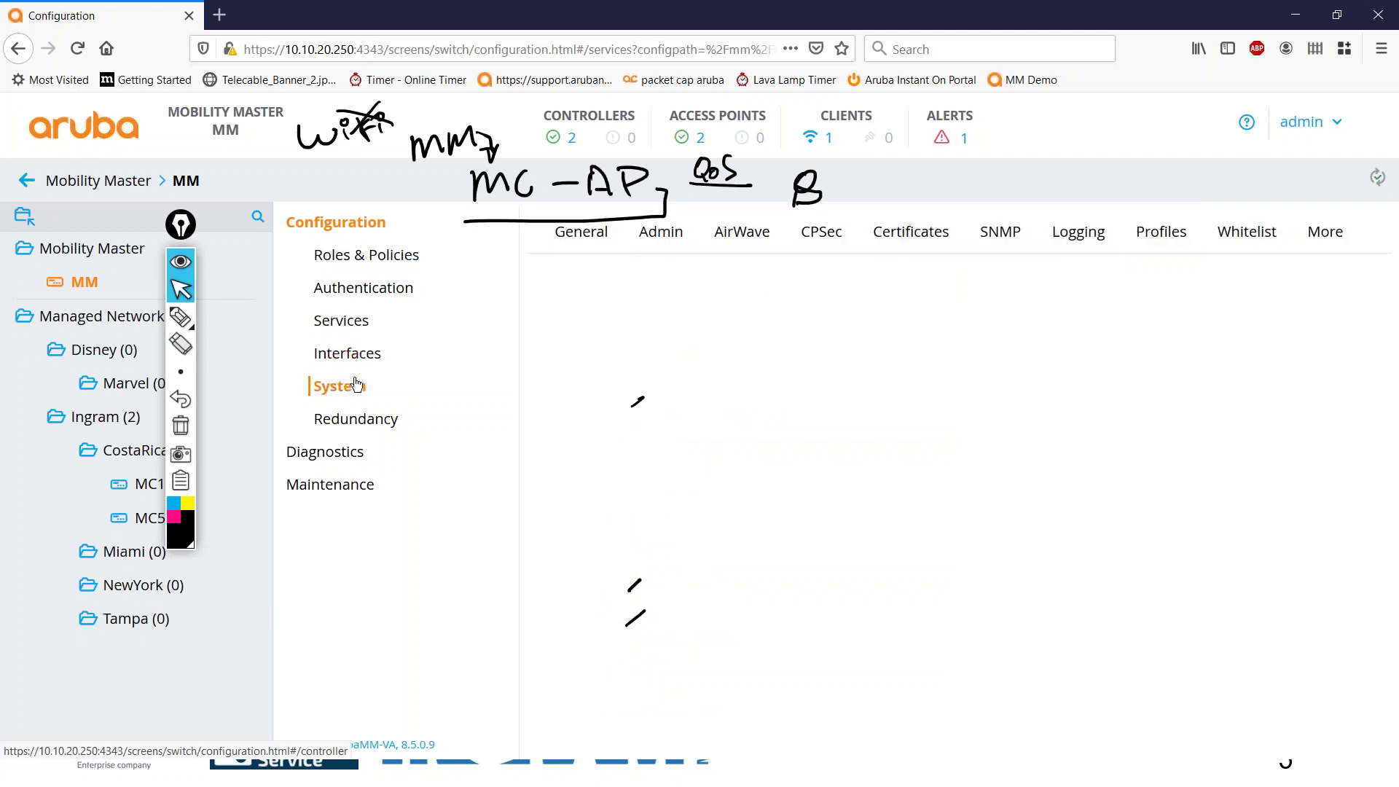
Show the services dashboard of the Managed Network with its AirGroup and UCC widgets, and clear all handwritten annotations.
{"action": "left_click", "coordinate": [102, 324]}
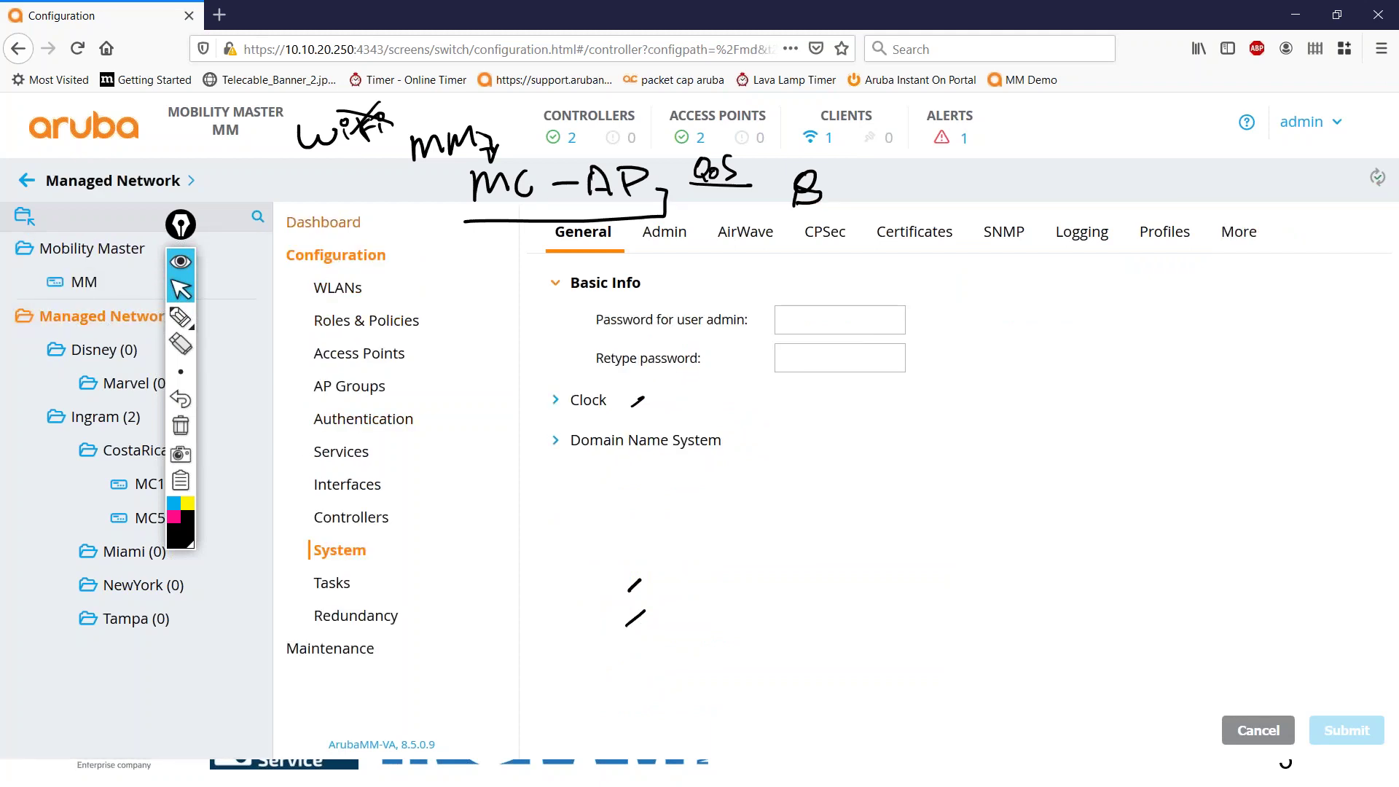
{"action": "left_click", "coordinate": [328, 223]}
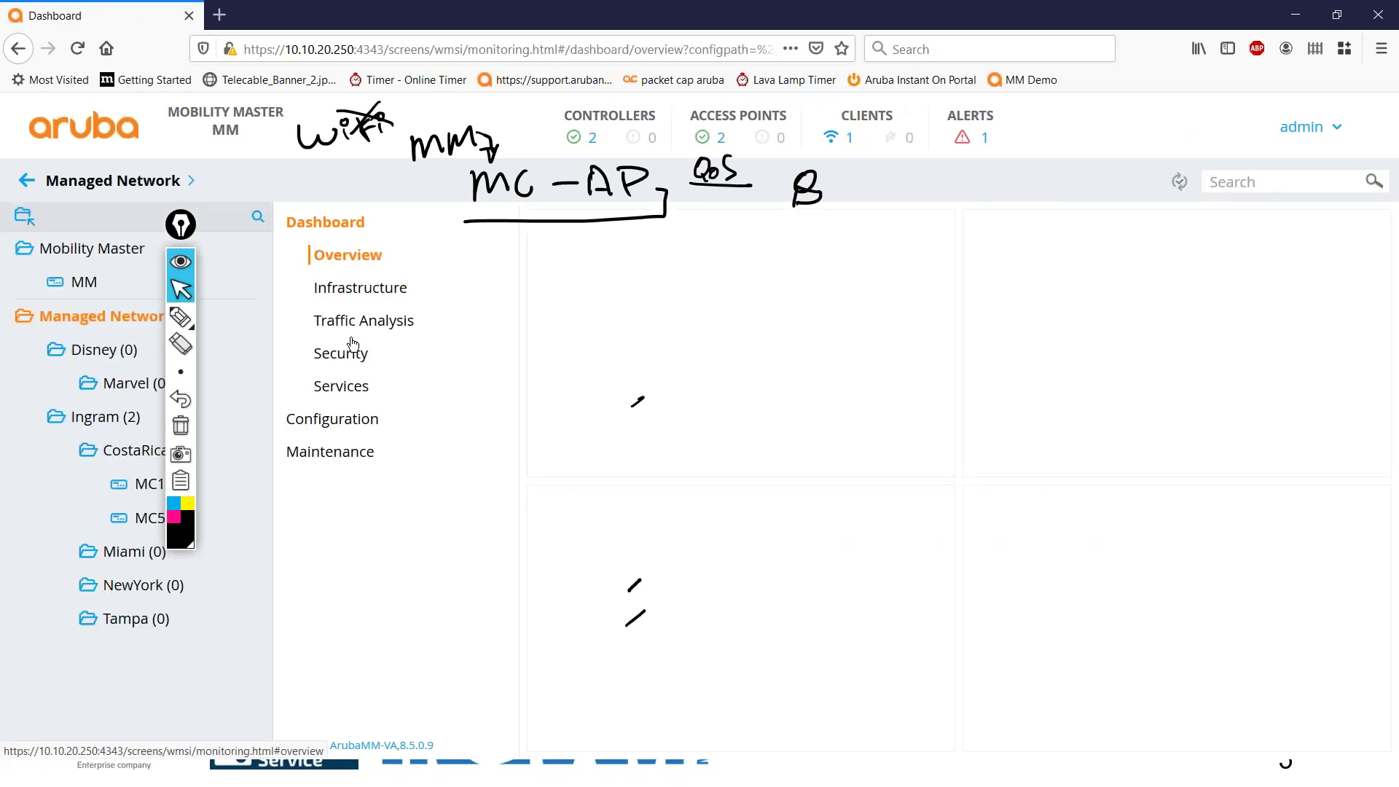
{"action": "left_click", "coordinate": [356, 386]}
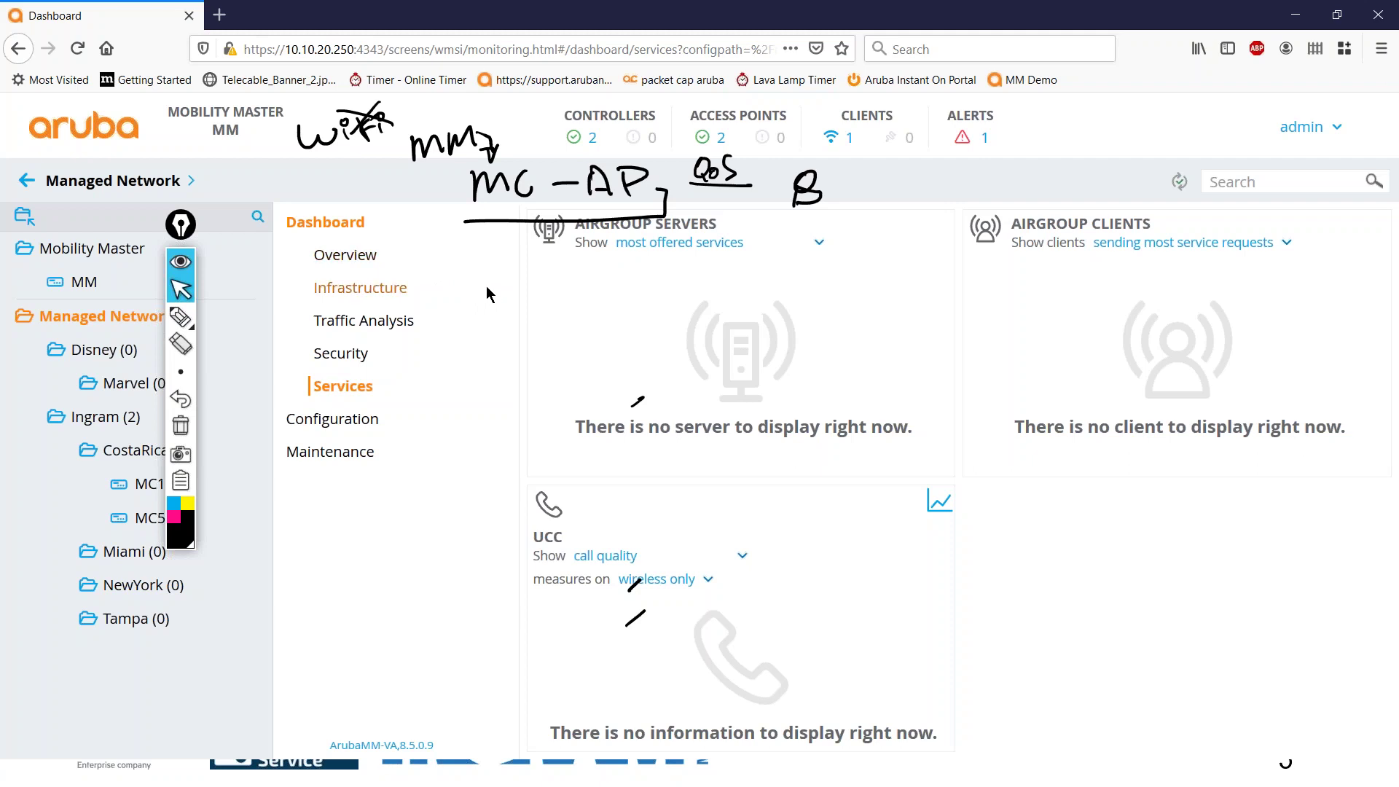
{"action": "left_click", "coordinate": [185, 433]}
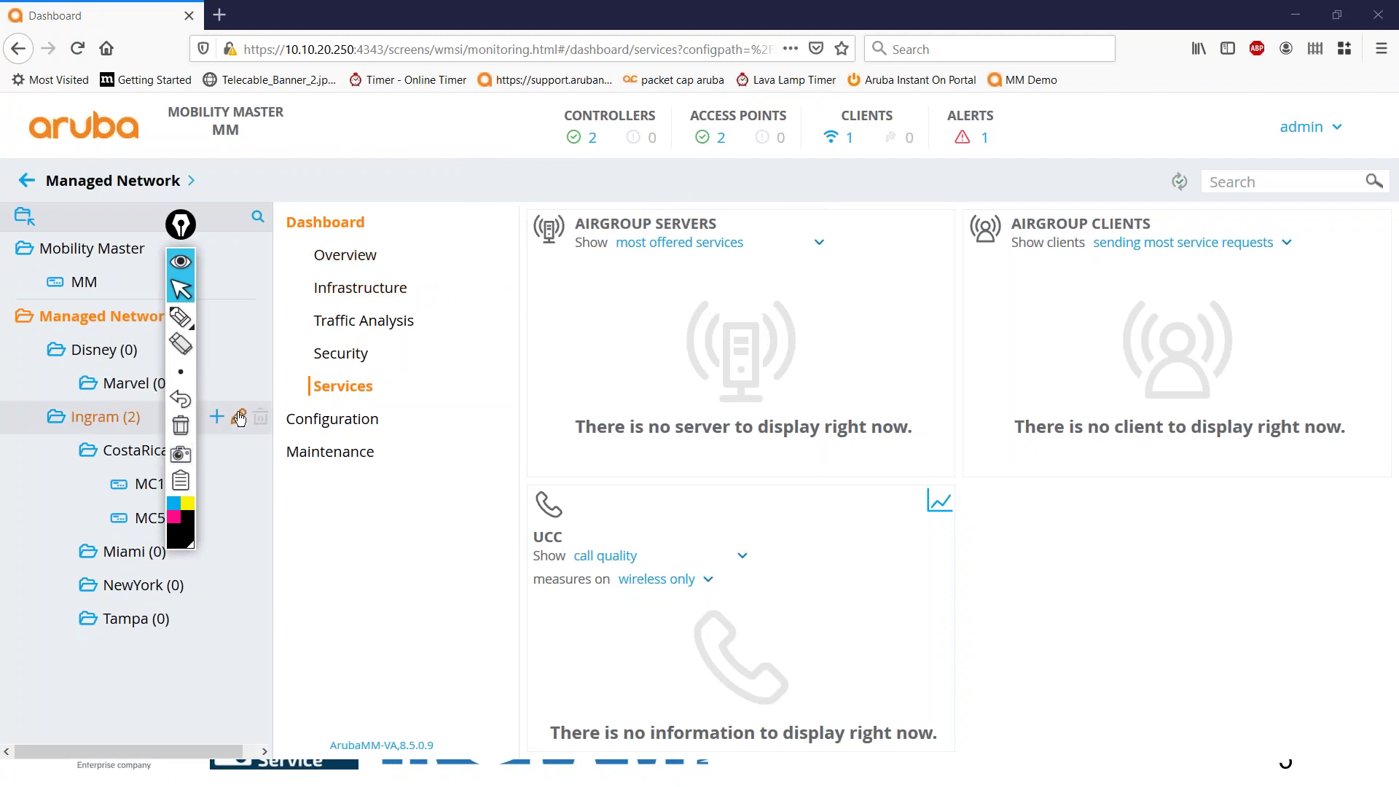
Switch to the PowerPoint slide show and advance to the slide about the cluster.
{"action": "key", "text": "alt+Tab"}
{"action": "key", "text": "alt+Tab"}
{"action": "key", "text": "alt+Tab"}
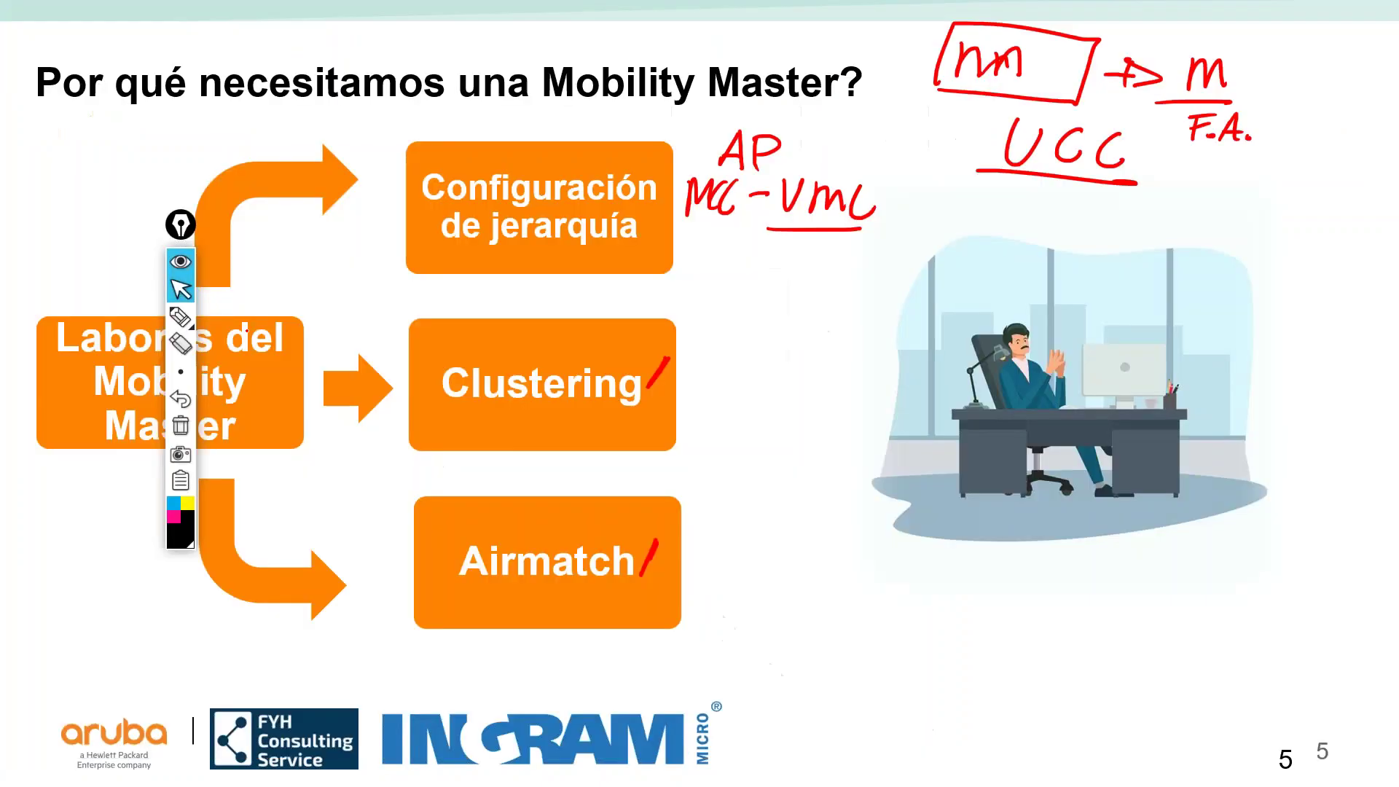
{"action": "left_click", "coordinate": [619, 448]}
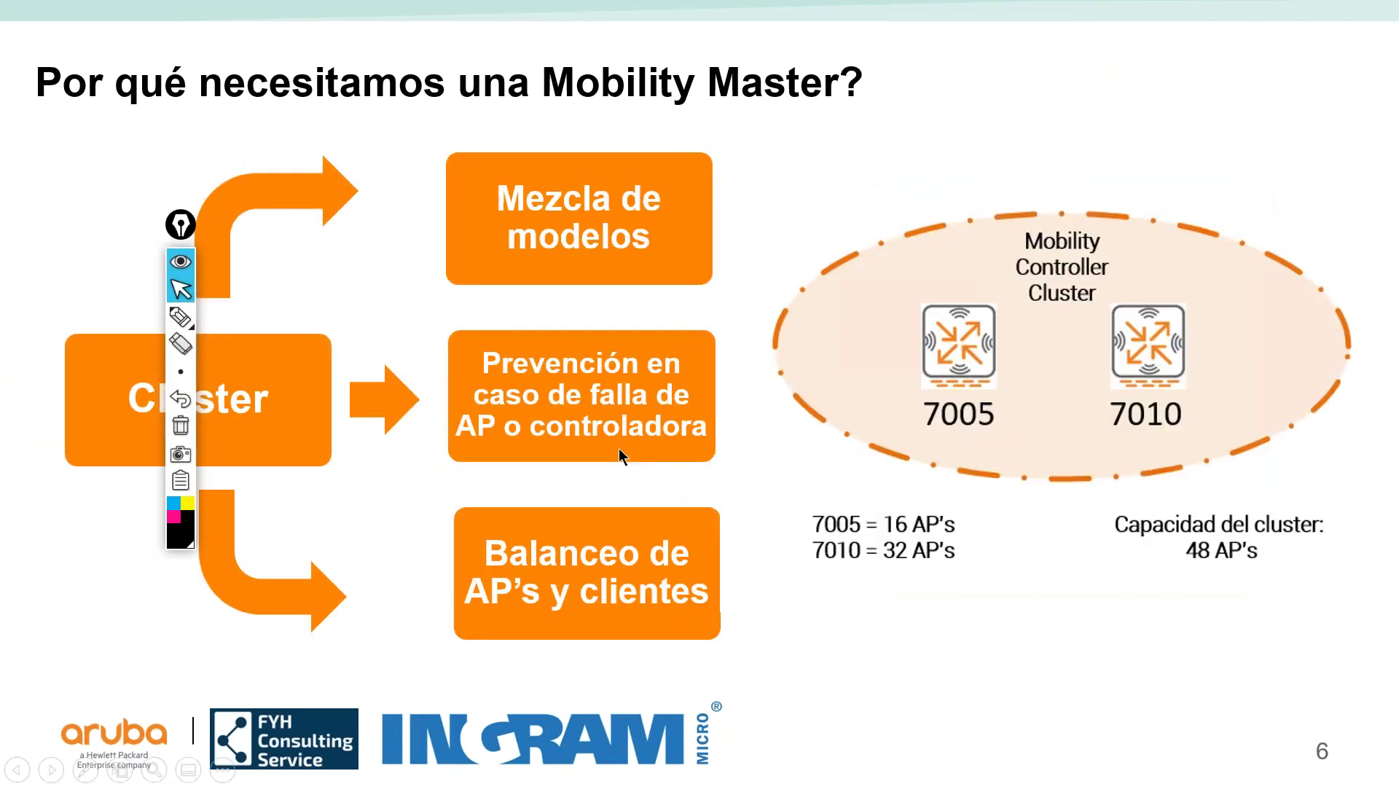